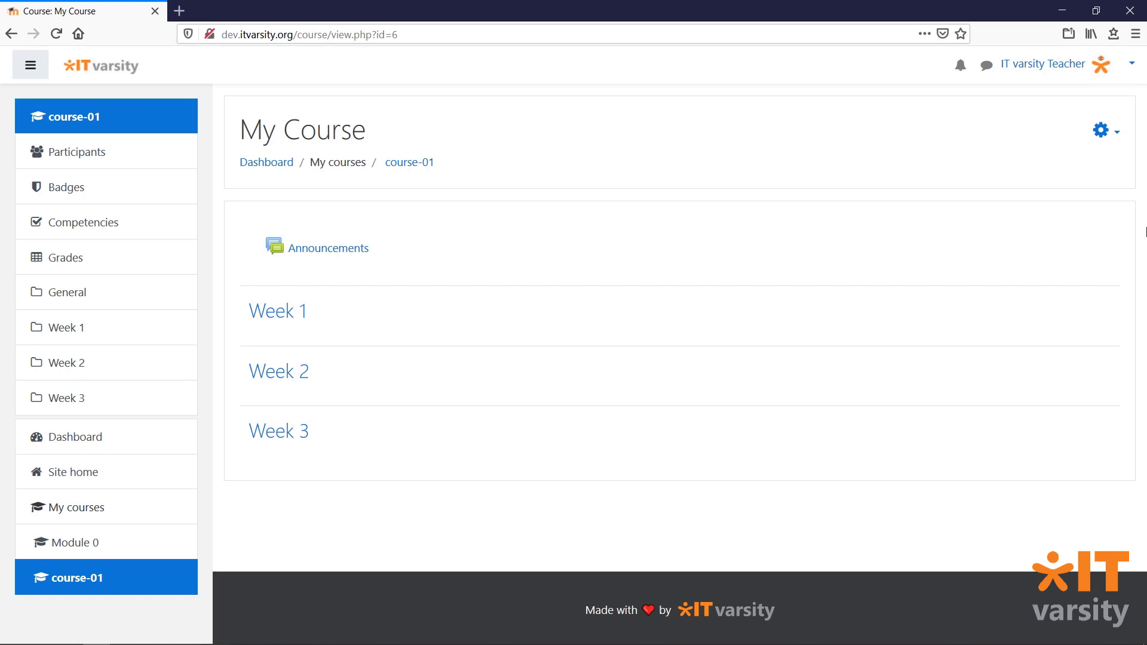
Step: Turn on editing for course-01 and choose Quiz in Week 1's activity chooser
{"action": "left_click", "coordinate": [1102, 131]}
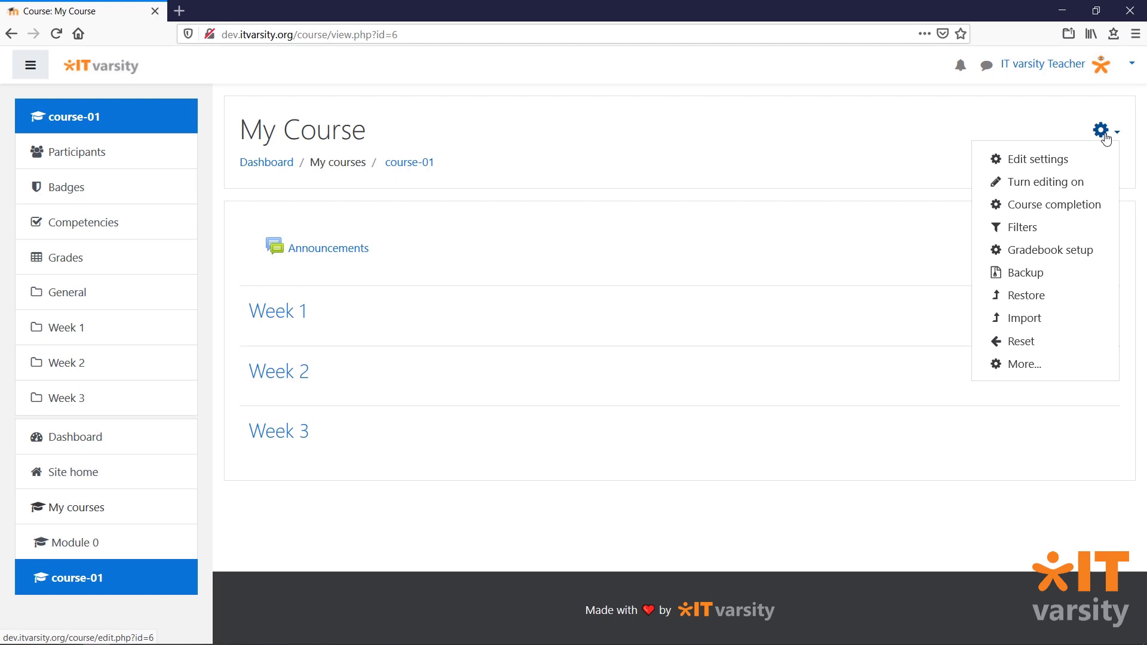
{"action": "left_click", "coordinate": [1050, 190]}
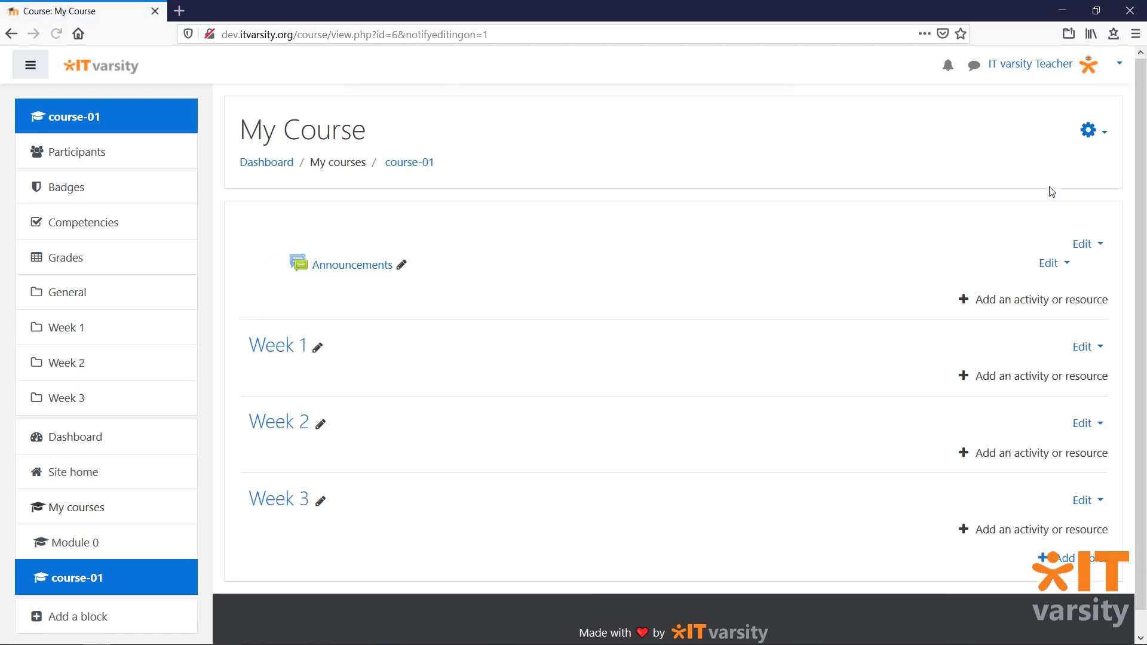
{"action": "left_click", "coordinate": [1027, 379]}
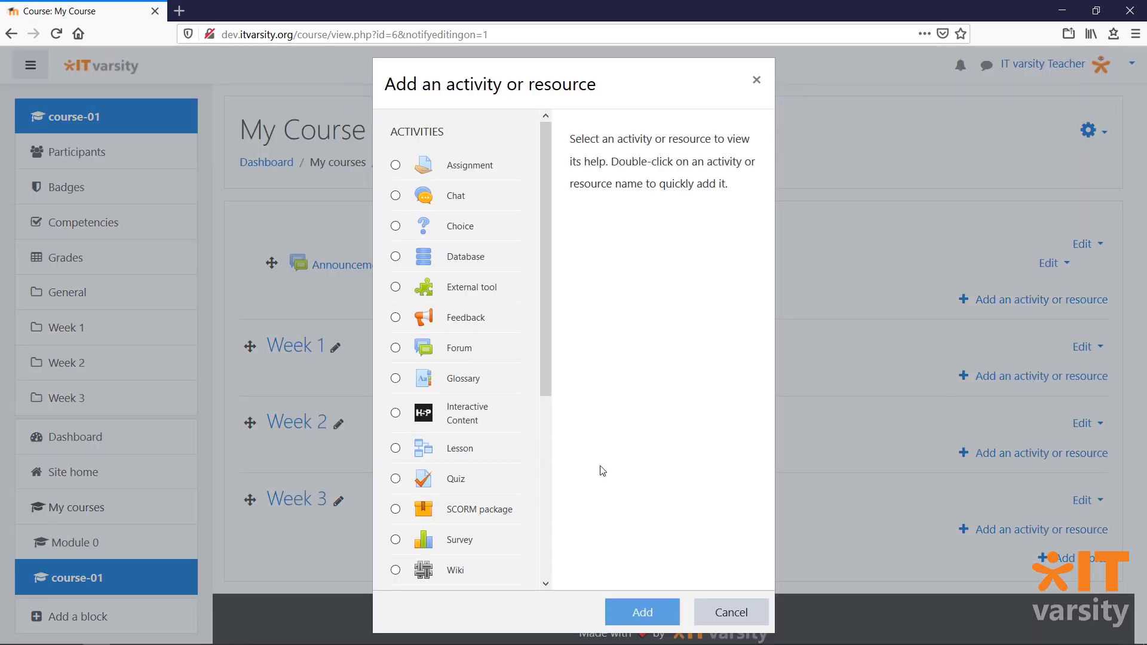
{"action": "left_click", "coordinate": [484, 480]}
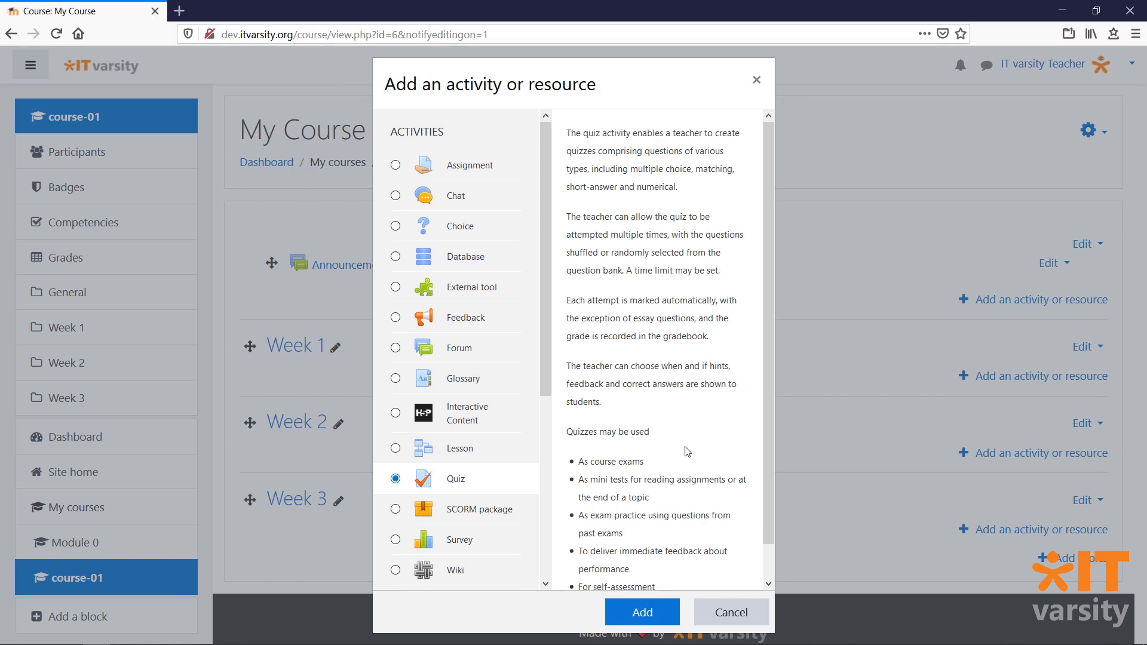
{"action": "scroll", "coordinate": [687, 452], "scroll_direction": "down", "scroll_amount": 1}
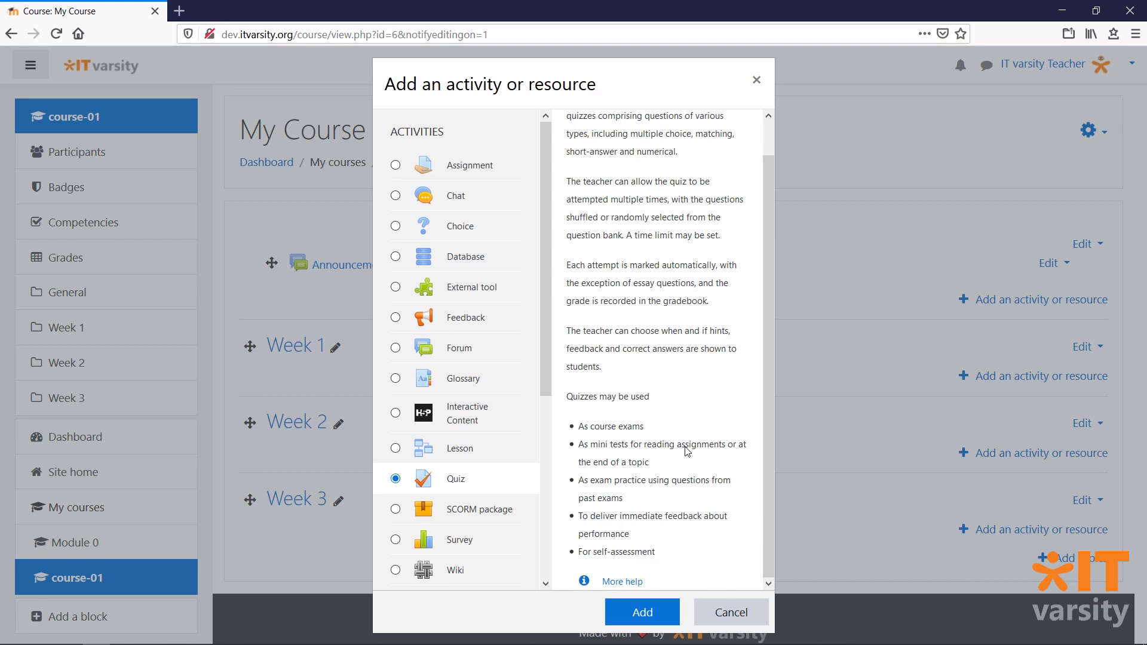
Step: Create the Week 1 quiz 'Pop Quiz' with a pasted description shown on the course page
{"action": "left_click", "coordinate": [643, 612]}
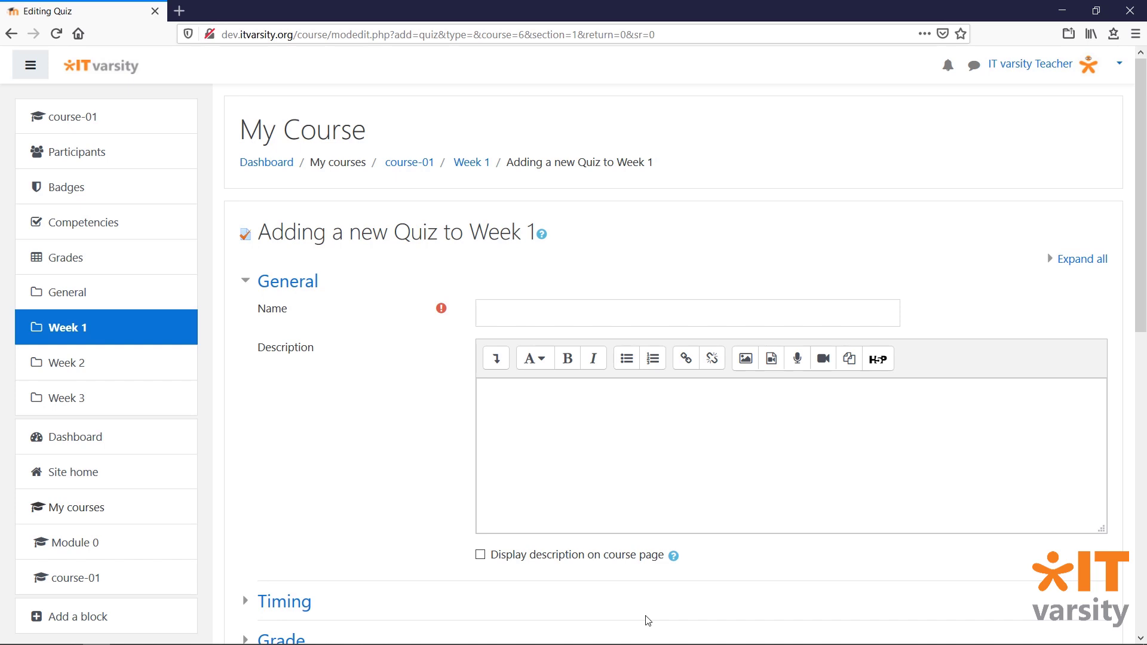
{"action": "left_click", "coordinate": [526, 313]}
{"action": "type", "text": "Pop "}
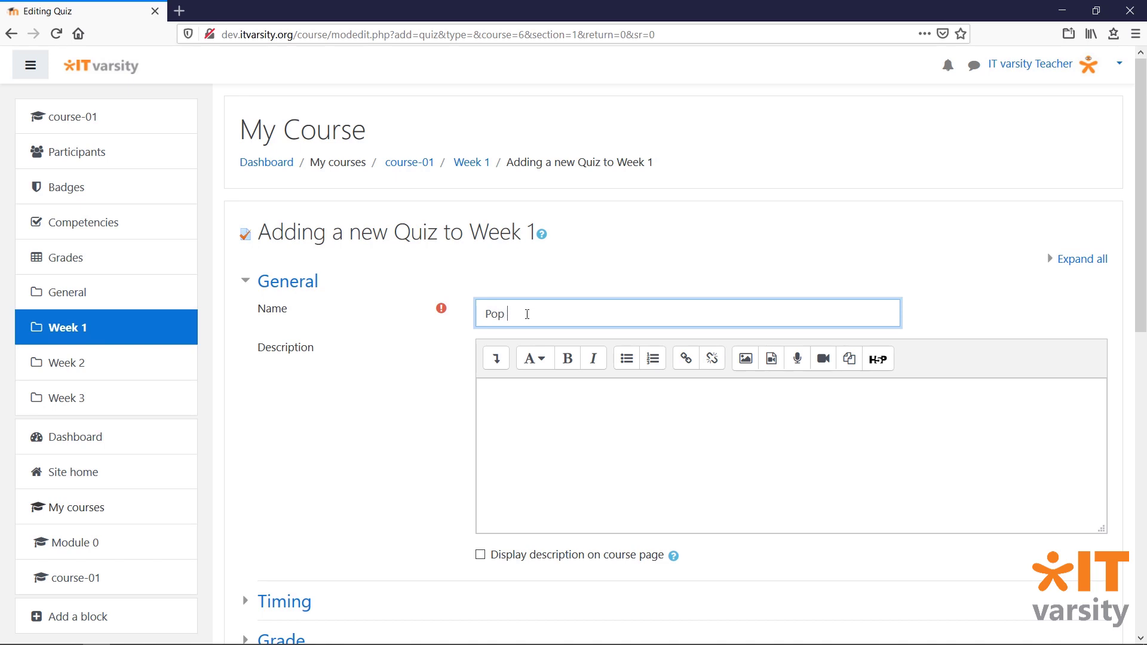
{"action": "type", "text": "Quiz"}
{"action": "left_click", "coordinate": [608, 424]}
{"action": "type", "text": "Mattis aliquam faucibus purus in. Magna ac placerat vestibulum lectus mauris ultrices eros in cursus. Sit amet volutpat consequat mauris nunc congue."}
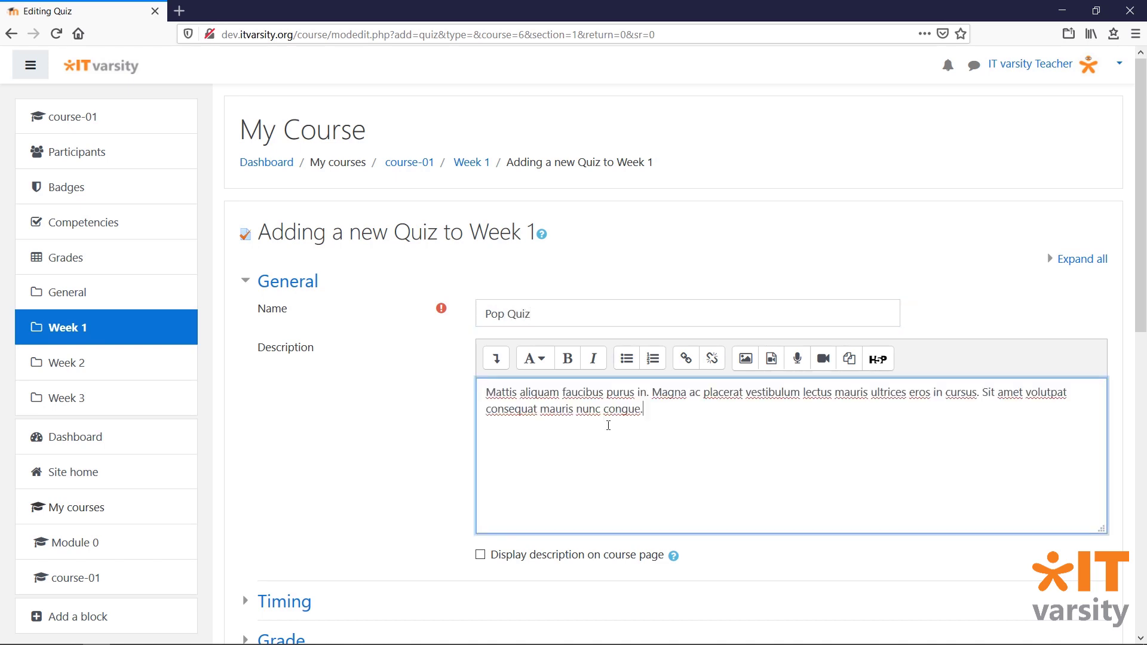
{"action": "left_click", "coordinate": [582, 559]}
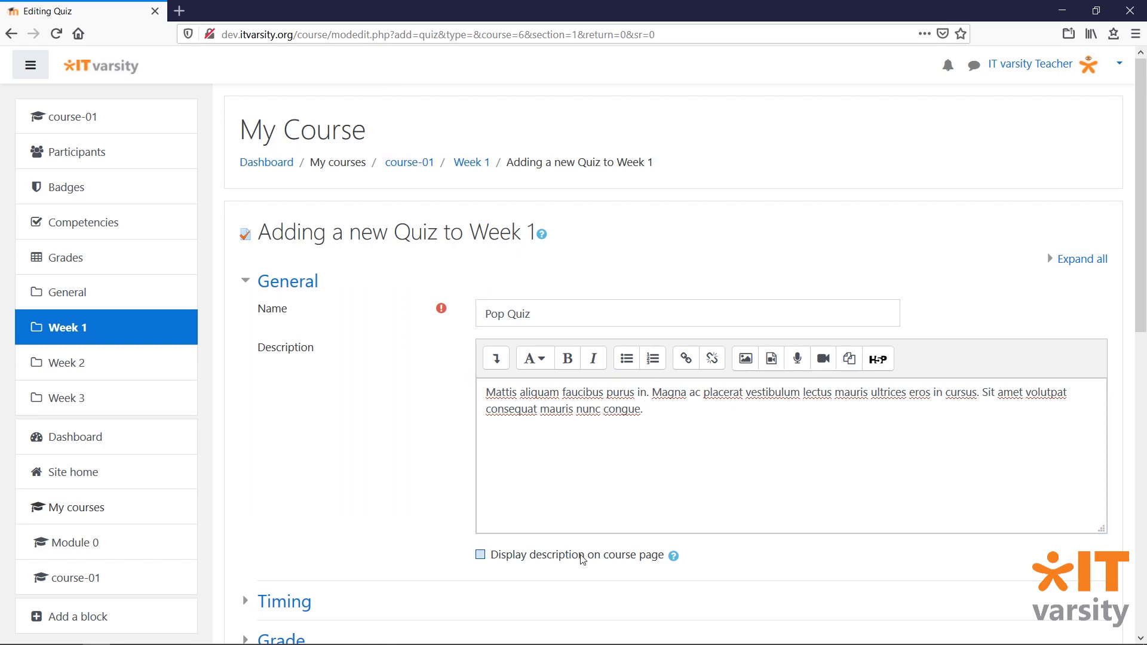
{"action": "scroll", "coordinate": [418, 530], "scroll_direction": "down", "scroll_amount": 5}
{"action": "scroll", "coordinate": [420, 532], "scroll_direction": "down", "scroll_amount": 4}
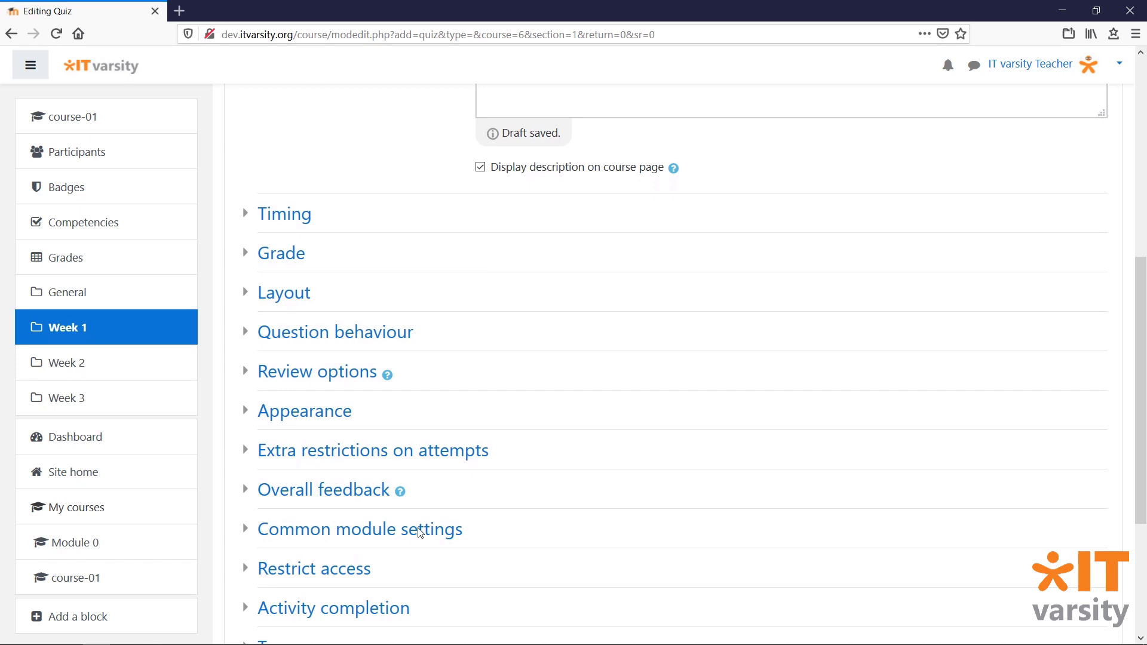
{"action": "scroll", "coordinate": [423, 533], "scroll_direction": "up", "scroll_amount": 1}
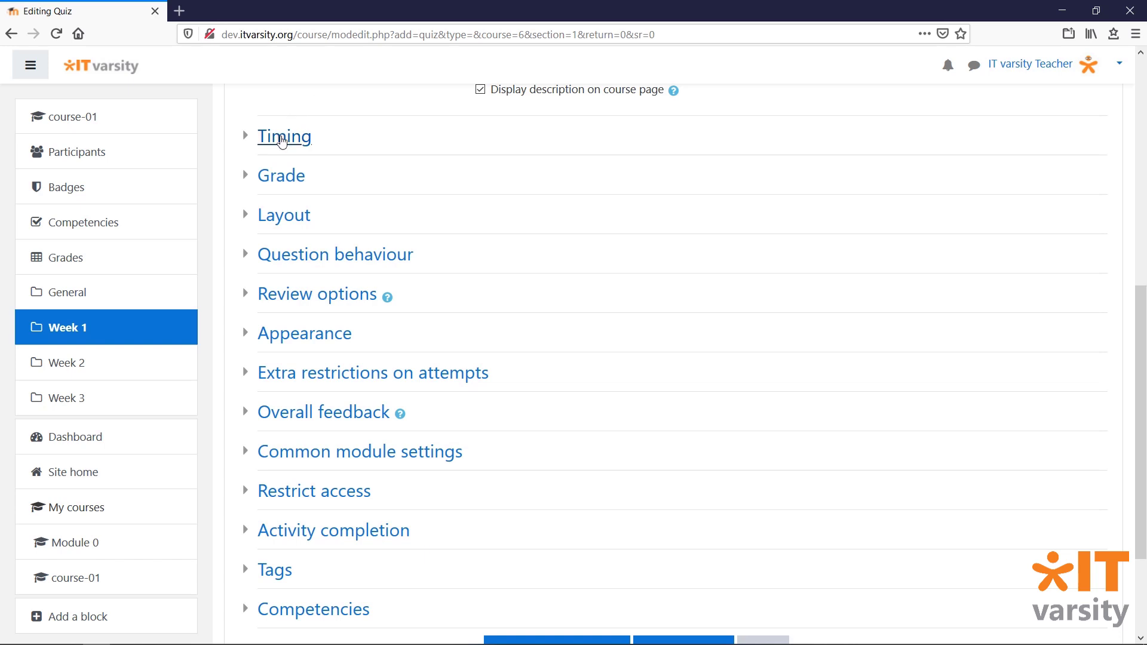
Step: Expand the Timing settings, read the help on opening the quiz, then collapse them
{"action": "left_click", "coordinate": [282, 138]}
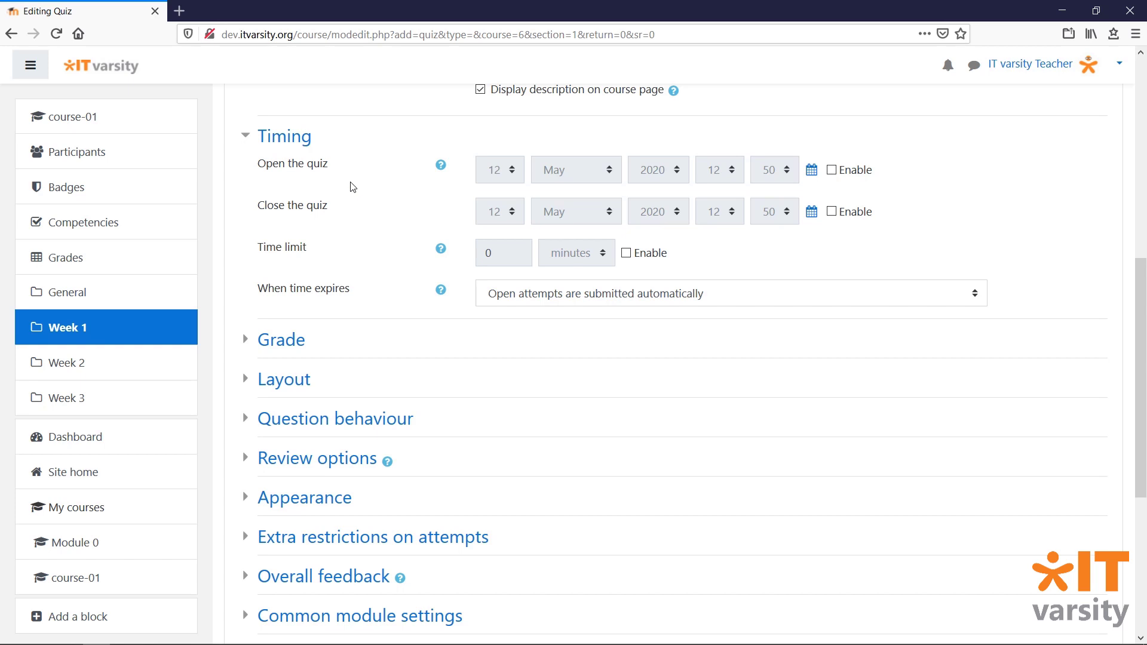
{"action": "left_click", "coordinate": [440, 168]}
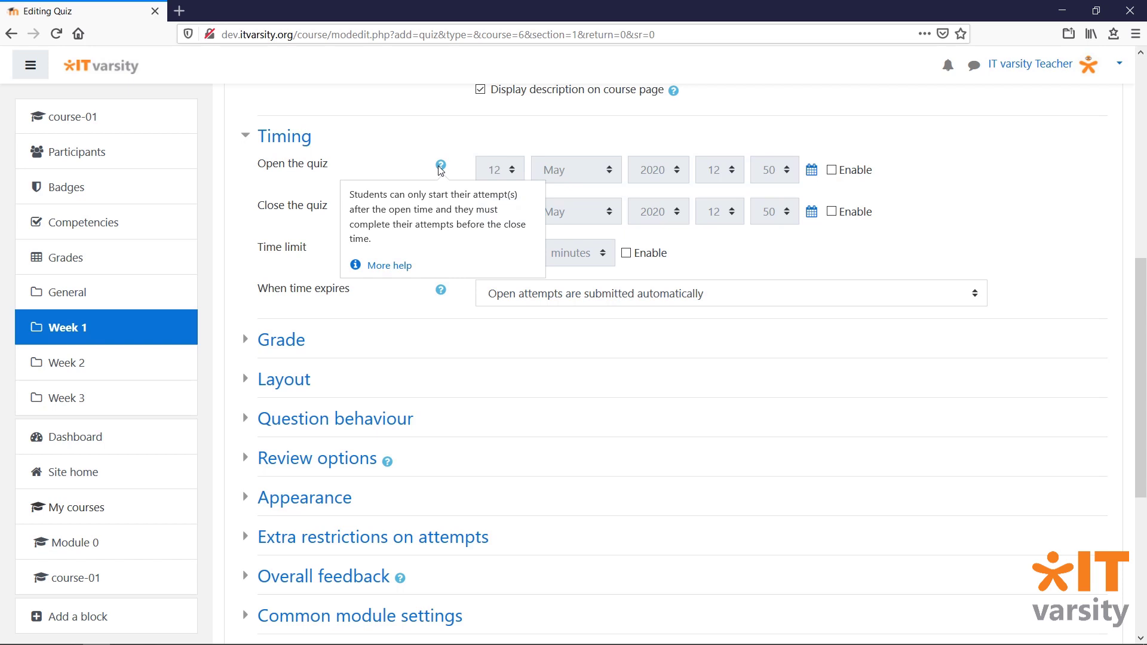
{"action": "left_click", "coordinate": [421, 169]}
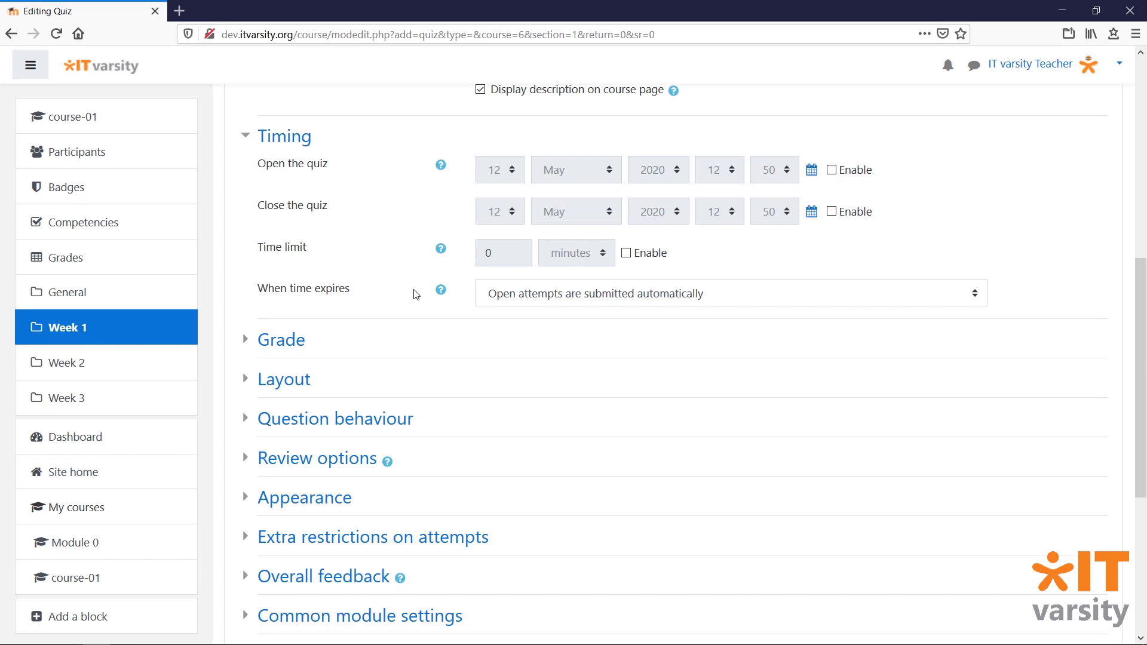
{"action": "left_click", "coordinate": [285, 136]}
Step: In Grade settings, keep Unlimited attempts allowed and Highest grade as the grading method
{"action": "left_click", "coordinate": [286, 177]}
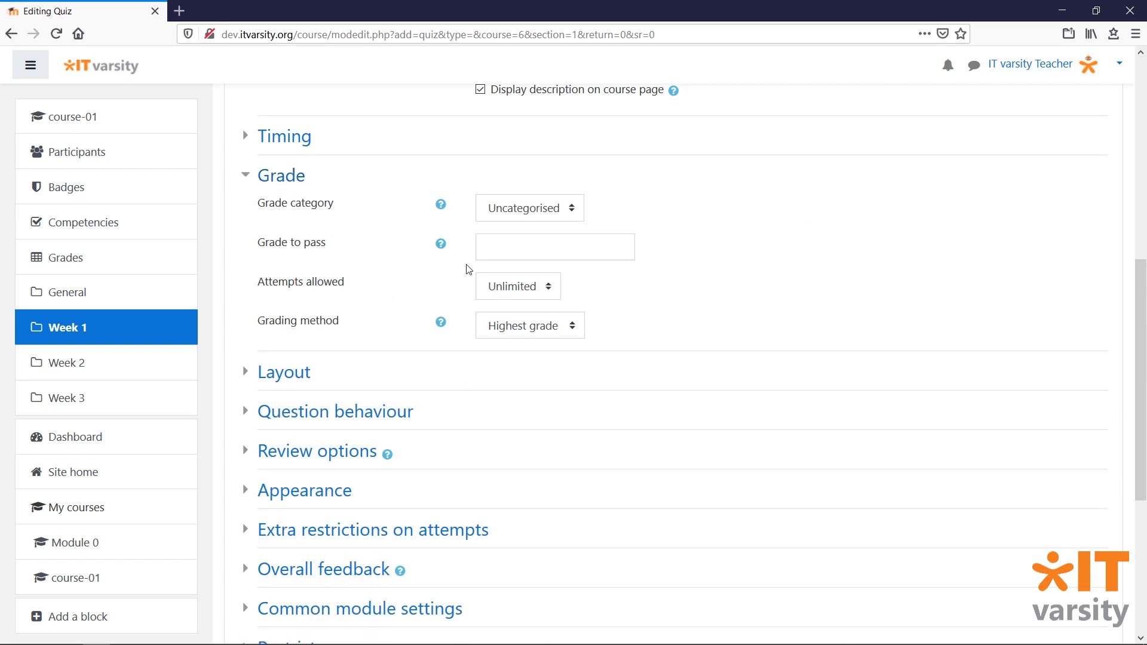
{"action": "left_click", "coordinate": [505, 251]}
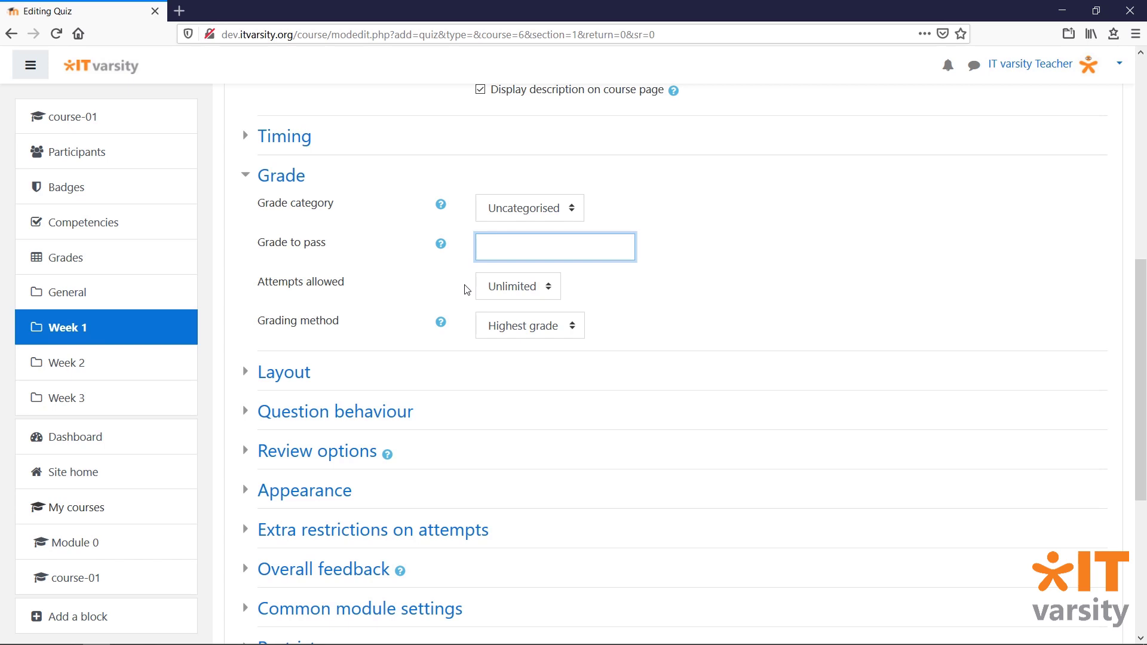
{"action": "left_click", "coordinate": [511, 286]}
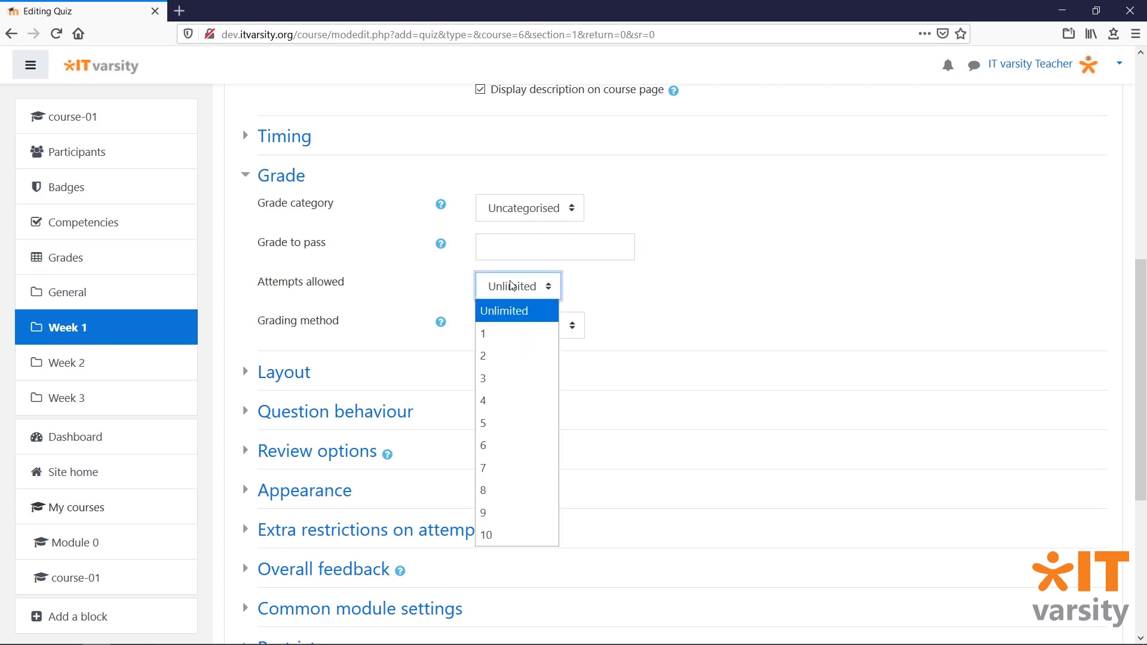
{"action": "left_click", "coordinate": [625, 294]}
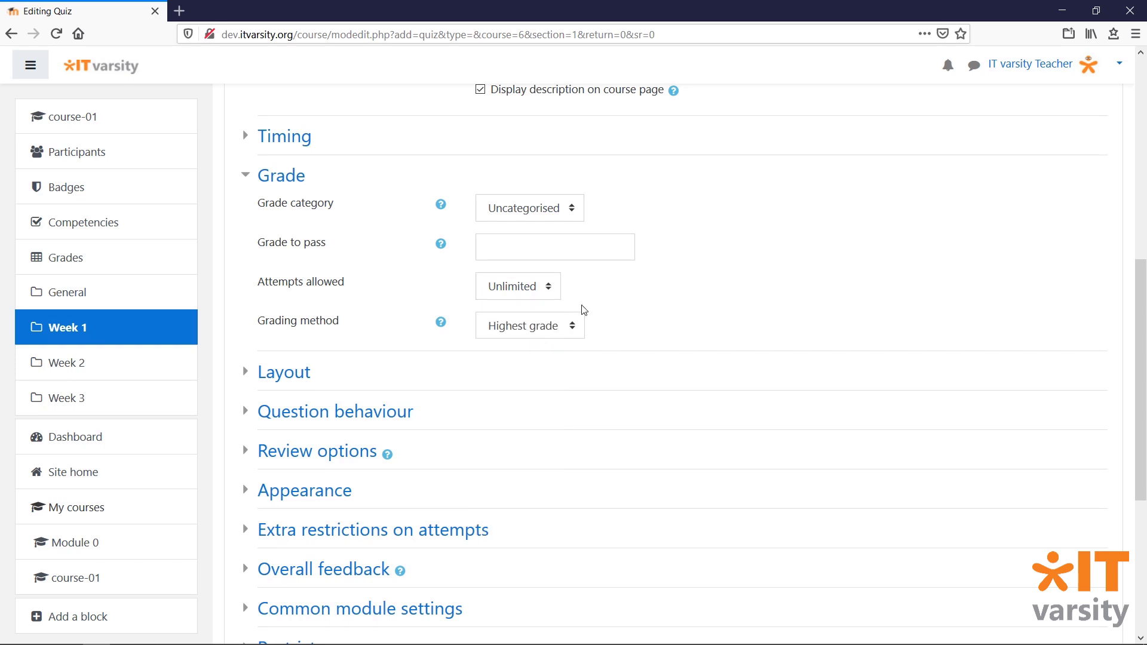
{"action": "left_click", "coordinate": [550, 327]}
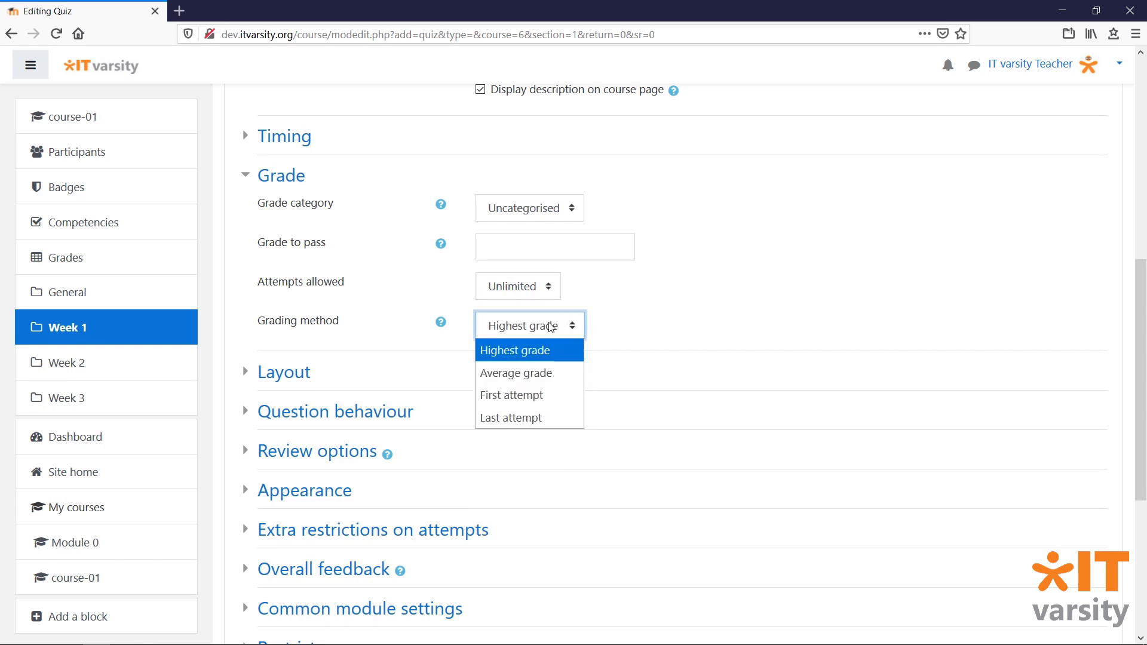
{"action": "left_click", "coordinate": [629, 308]}
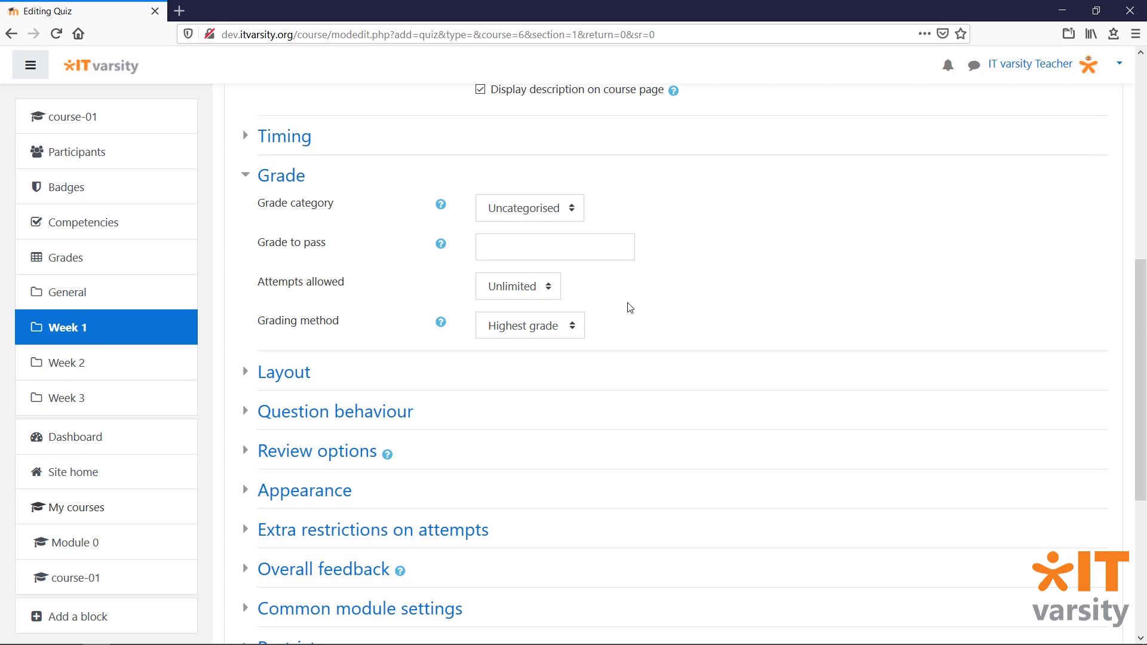
Step: Set Layout's New page to Every 5 questions, leaving Question behaviour at its defaults
{"action": "left_click", "coordinate": [280, 175]}
{"action": "left_click", "coordinate": [284, 214]}
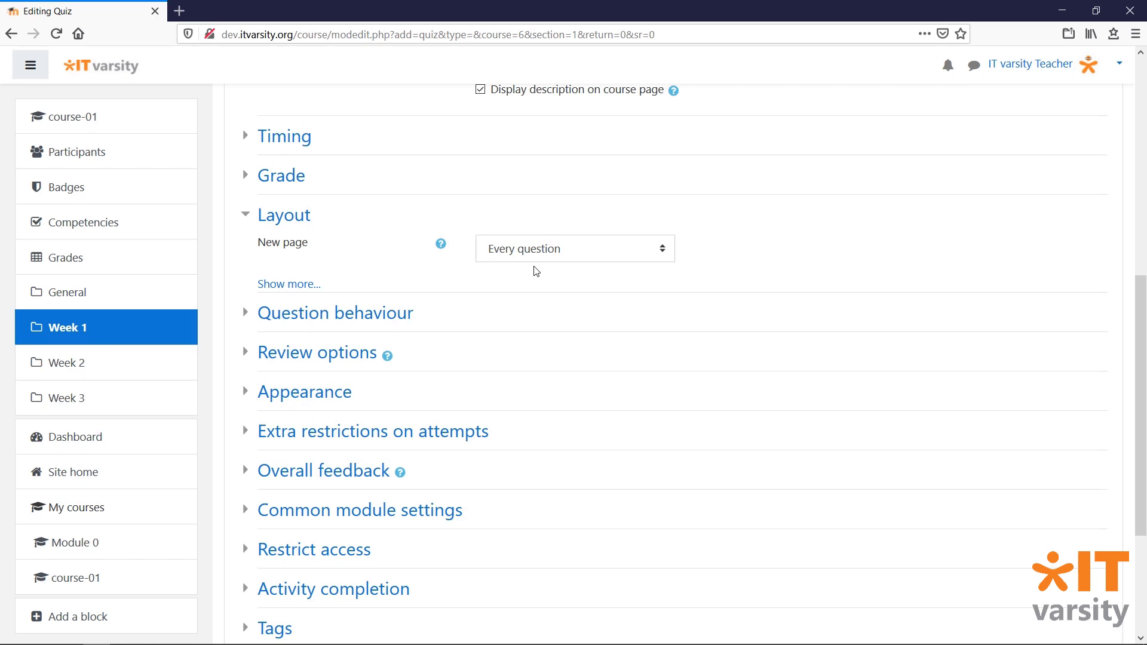
{"action": "left_click", "coordinate": [536, 251]}
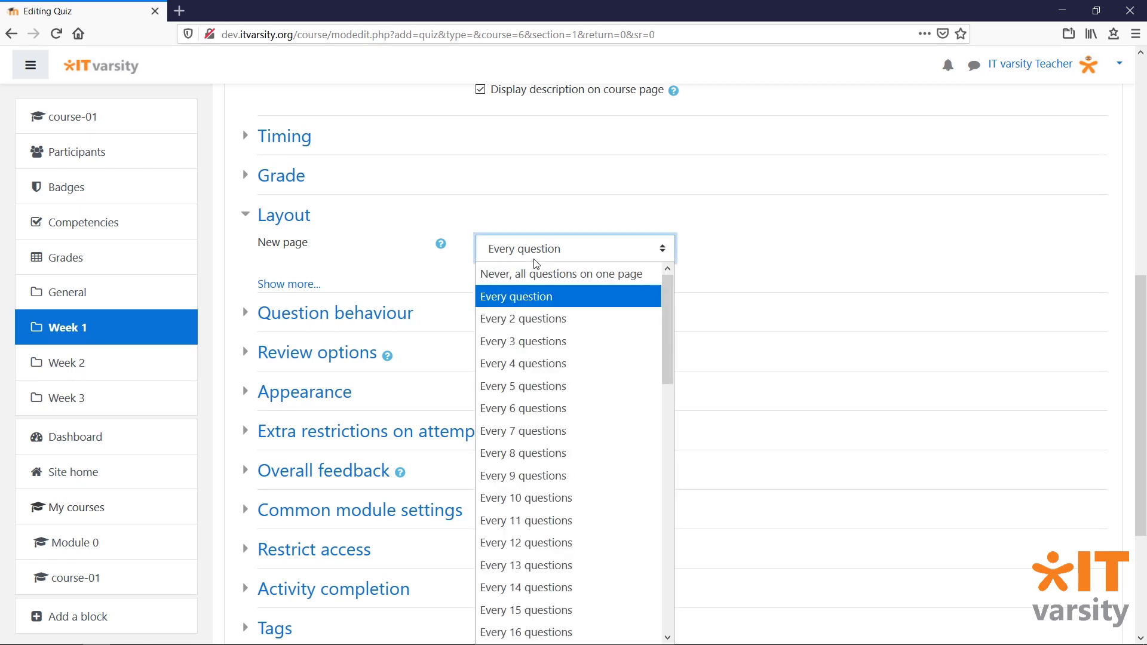
{"action": "left_click", "coordinate": [577, 392]}
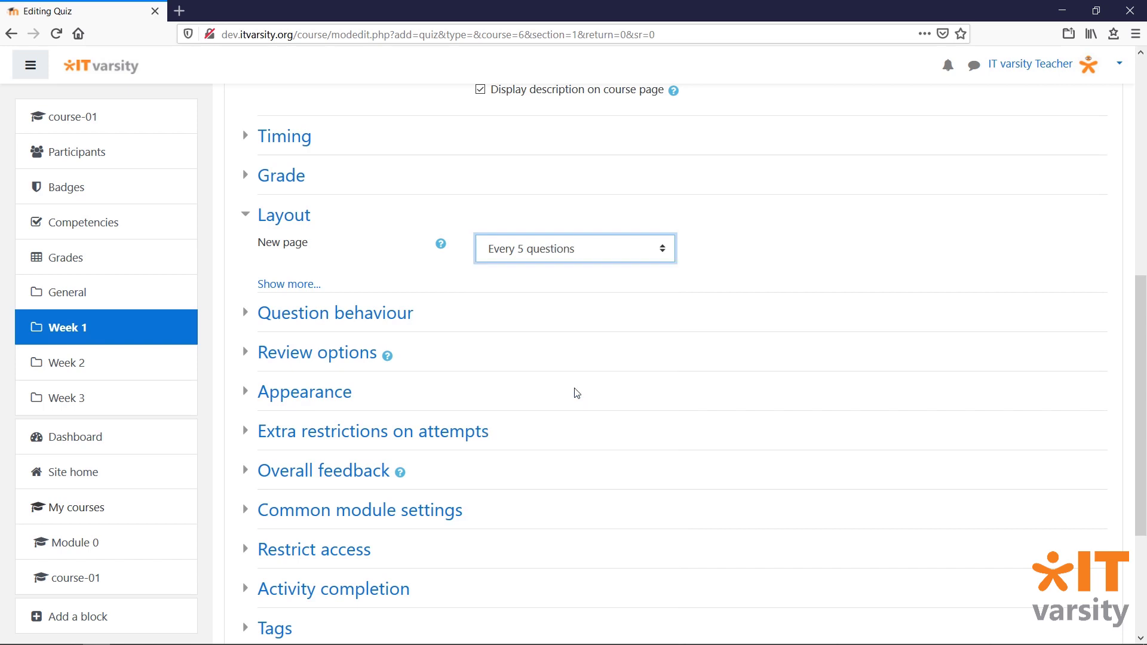
{"action": "left_click", "coordinate": [298, 218]}
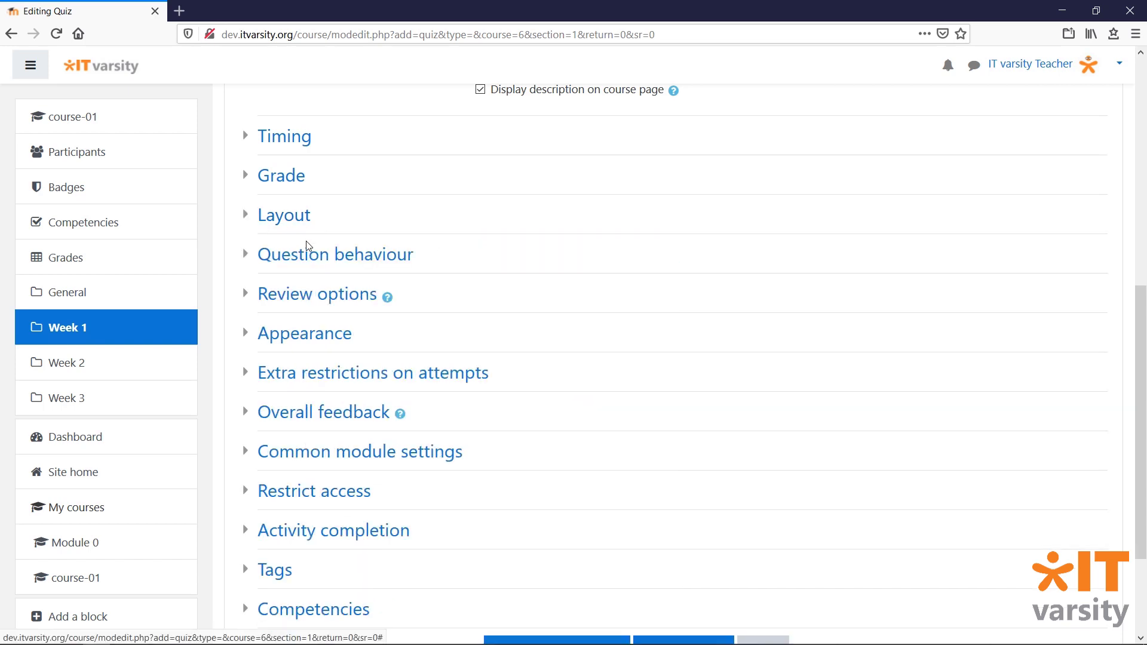
{"action": "left_click", "coordinate": [314, 258]}
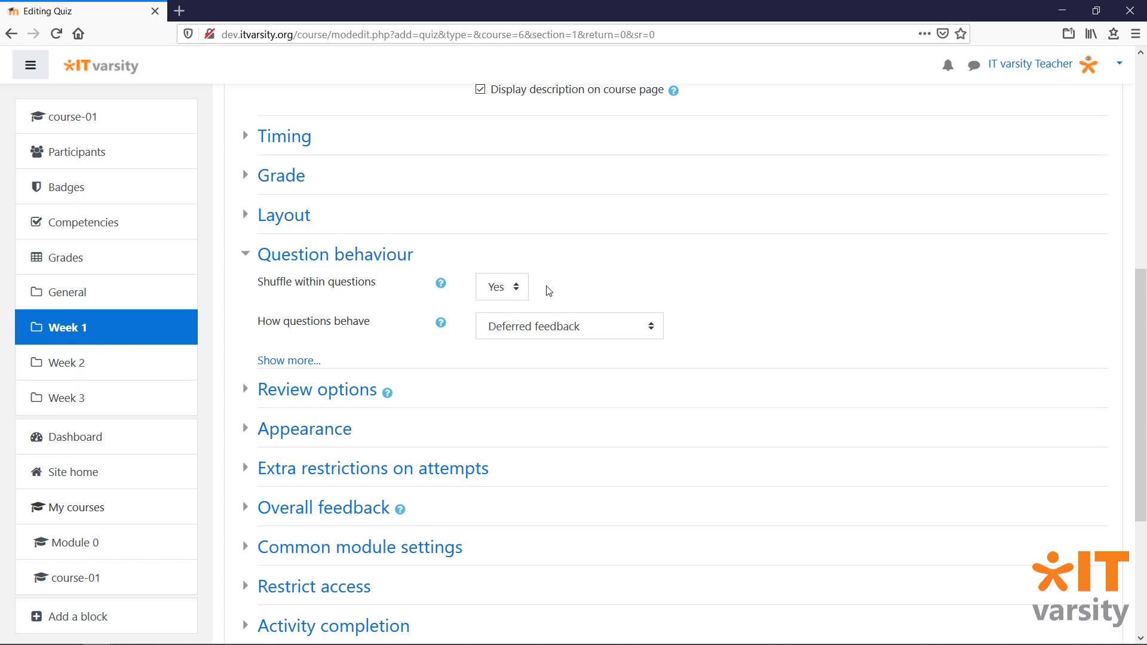
{"action": "left_click", "coordinate": [475, 252]}
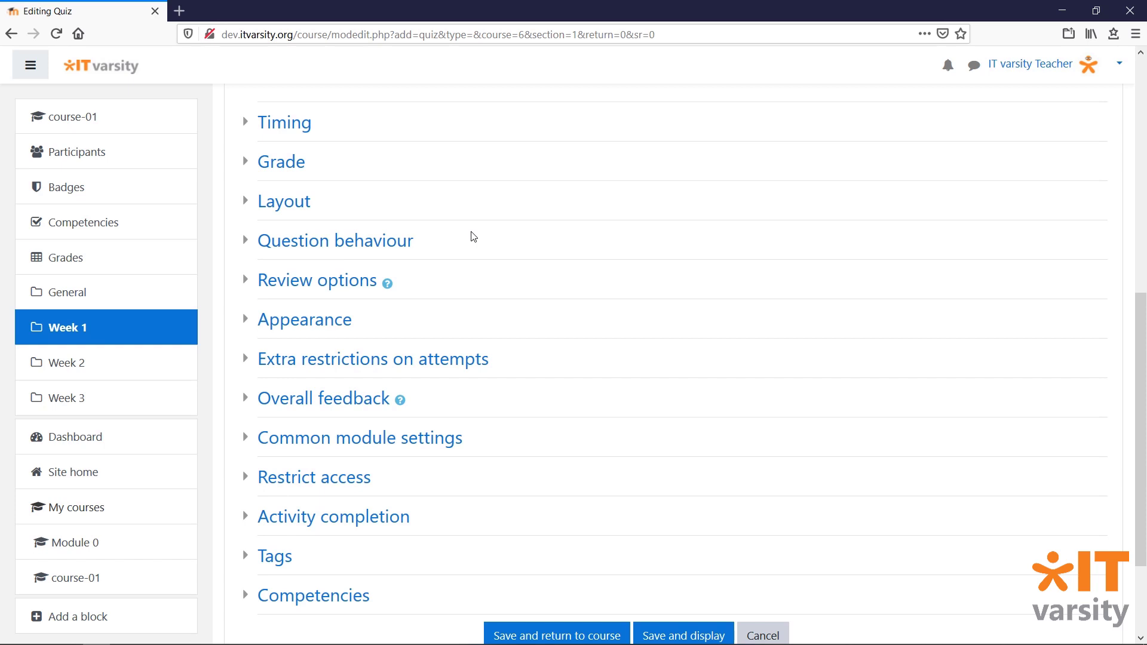
Step: Save Pop Quiz, go to its Editing quiz page, and show the Add question choices
{"action": "left_click", "coordinate": [678, 637]}
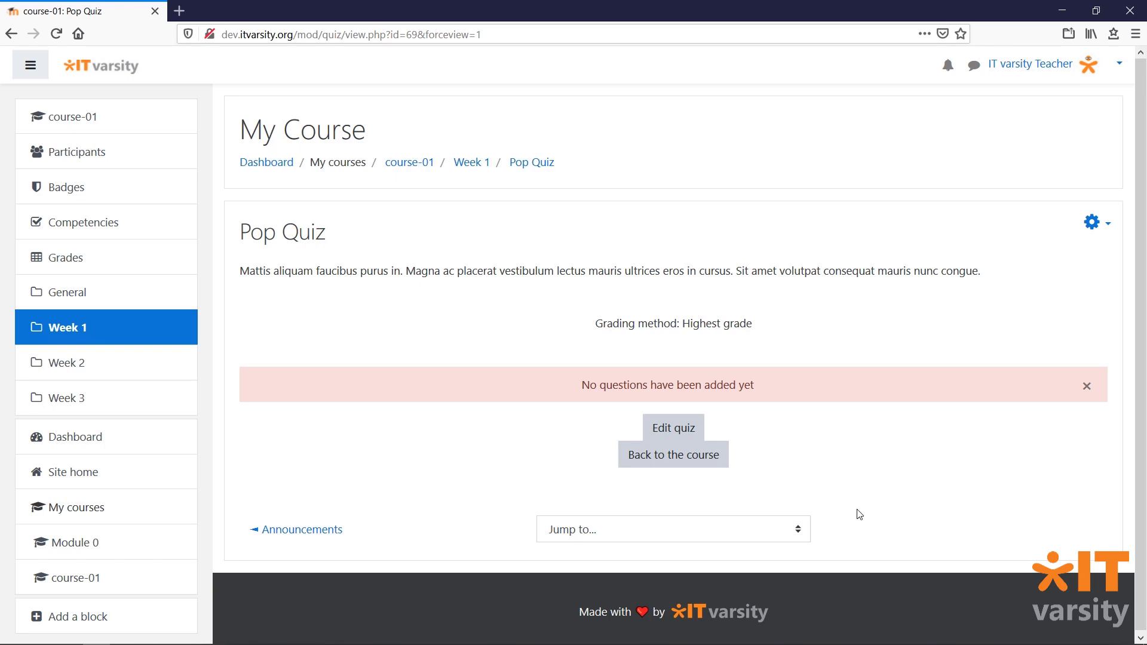
{"action": "left_click", "coordinate": [680, 436]}
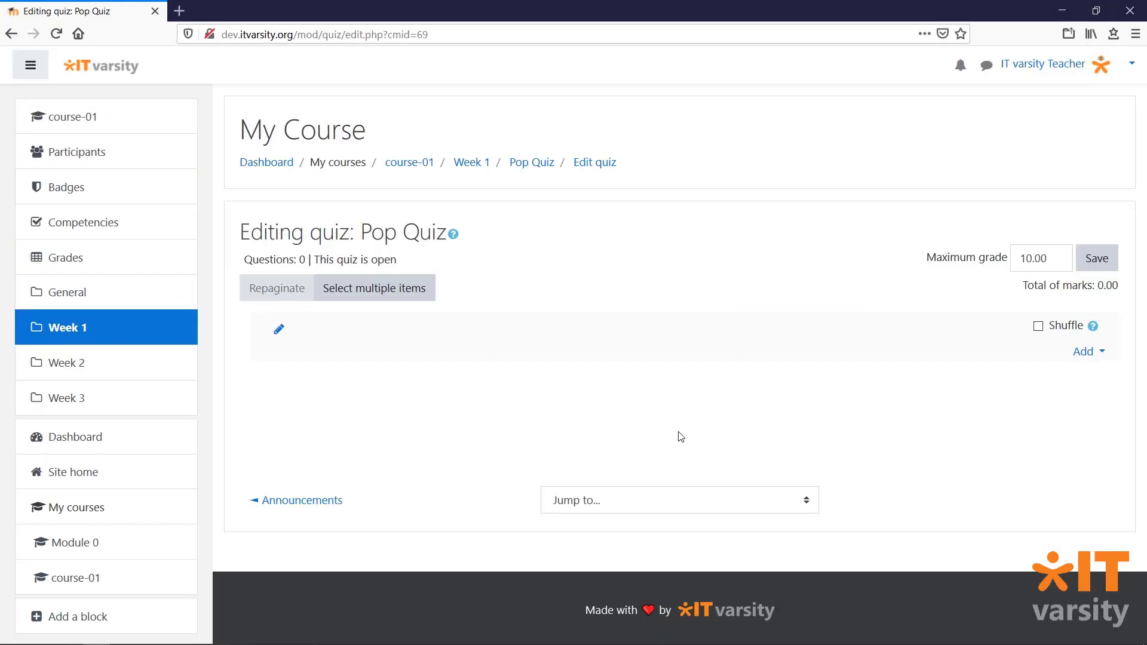
{"action": "left_click", "coordinate": [1101, 354]}
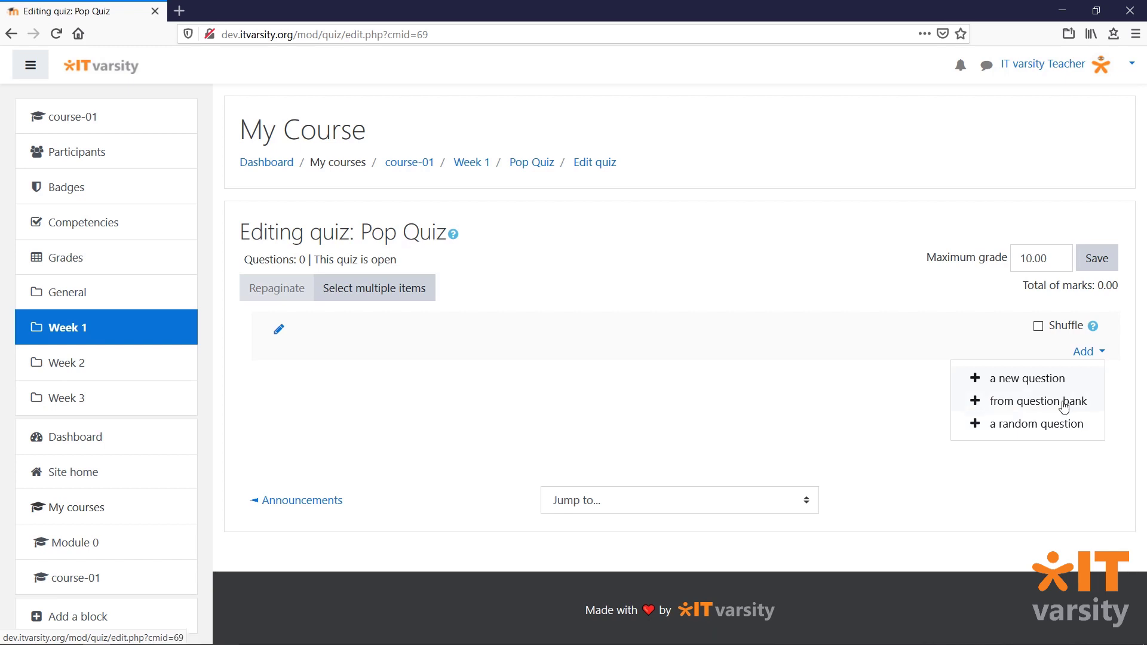
Step: Choose to add a new question and pick the Multiple choice type
{"action": "left_click", "coordinate": [1027, 378]}
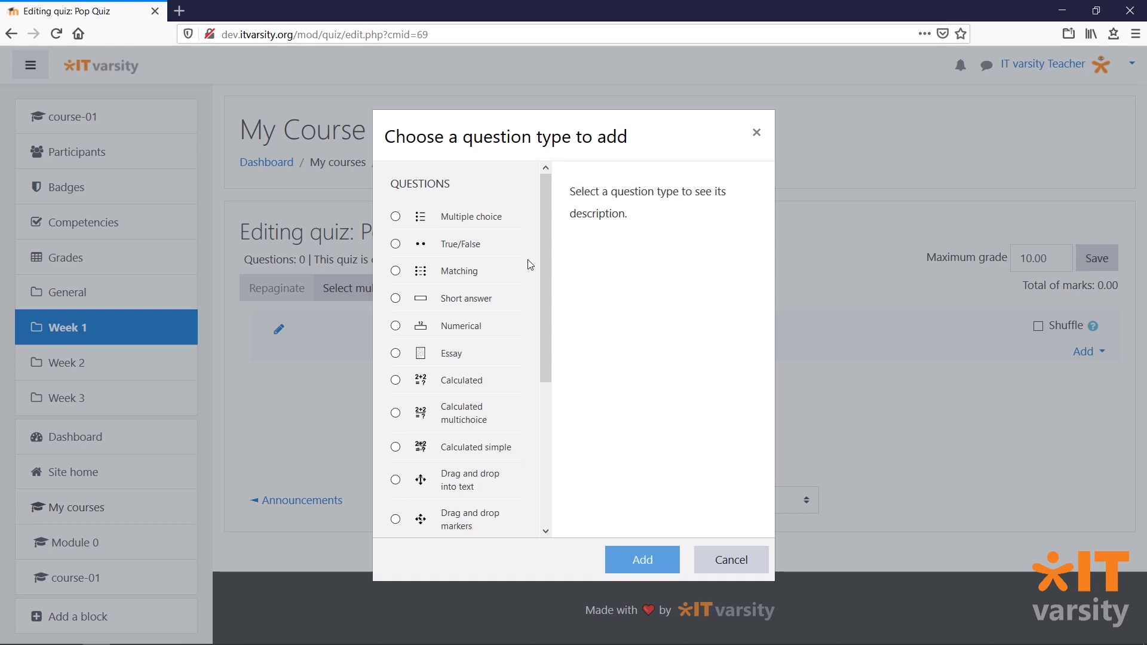
{"action": "scroll", "coordinate": [529, 263], "scroll_direction": "down", "scroll_amount": 5}
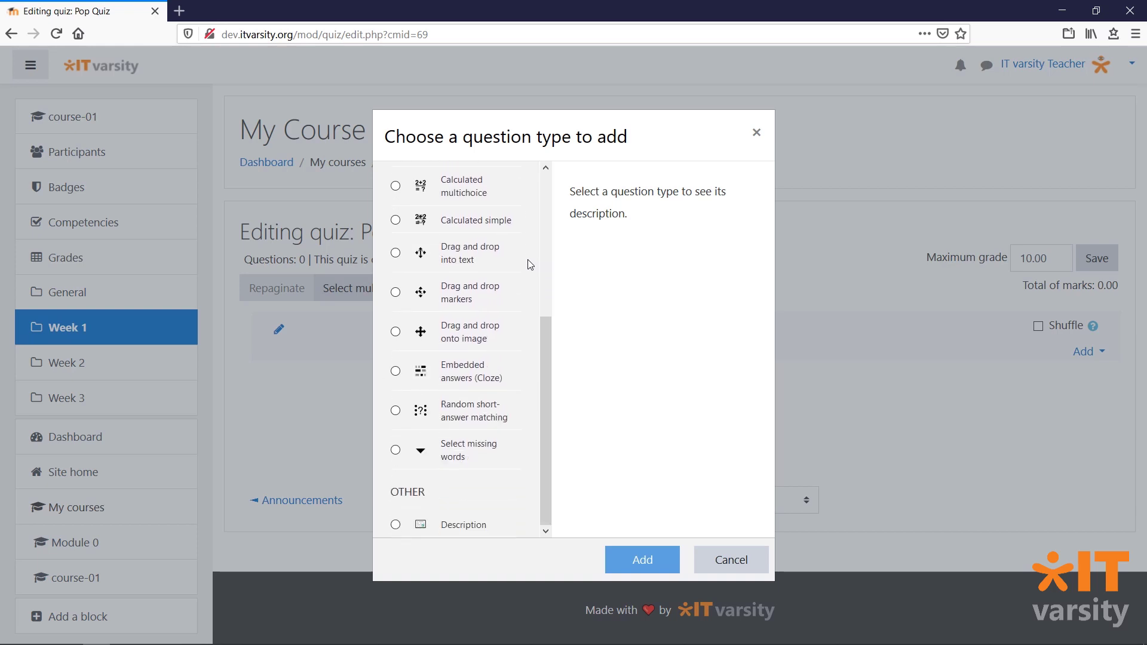
{"action": "scroll", "coordinate": [528, 260], "scroll_direction": "up", "scroll_amount": 5}
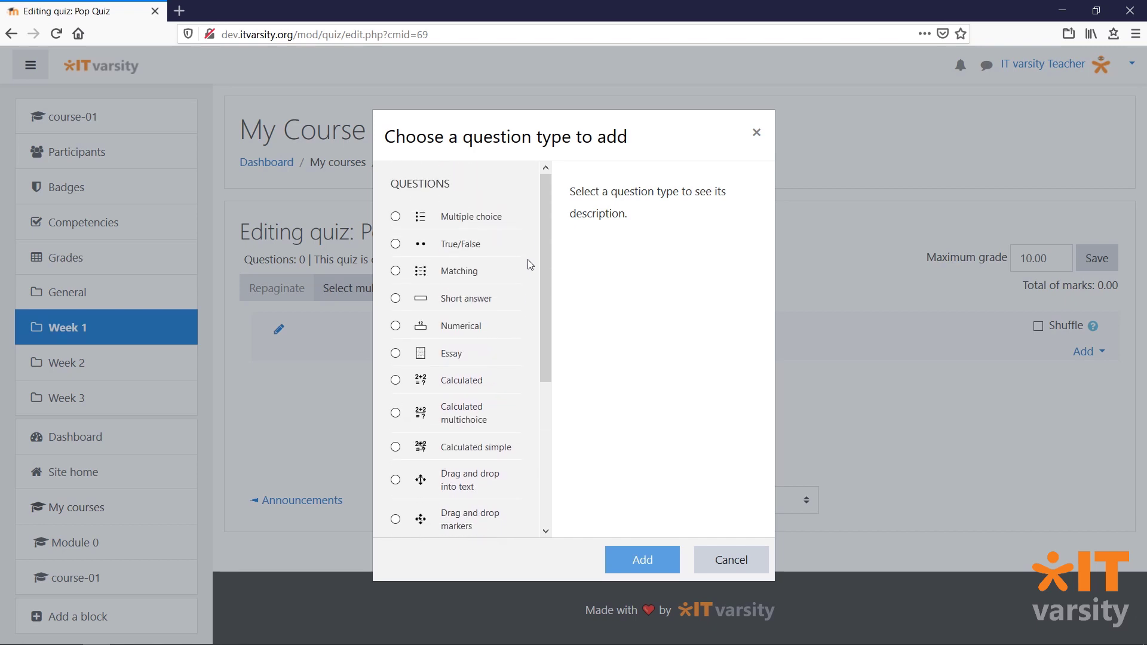
{"action": "left_click", "coordinate": [491, 220]}
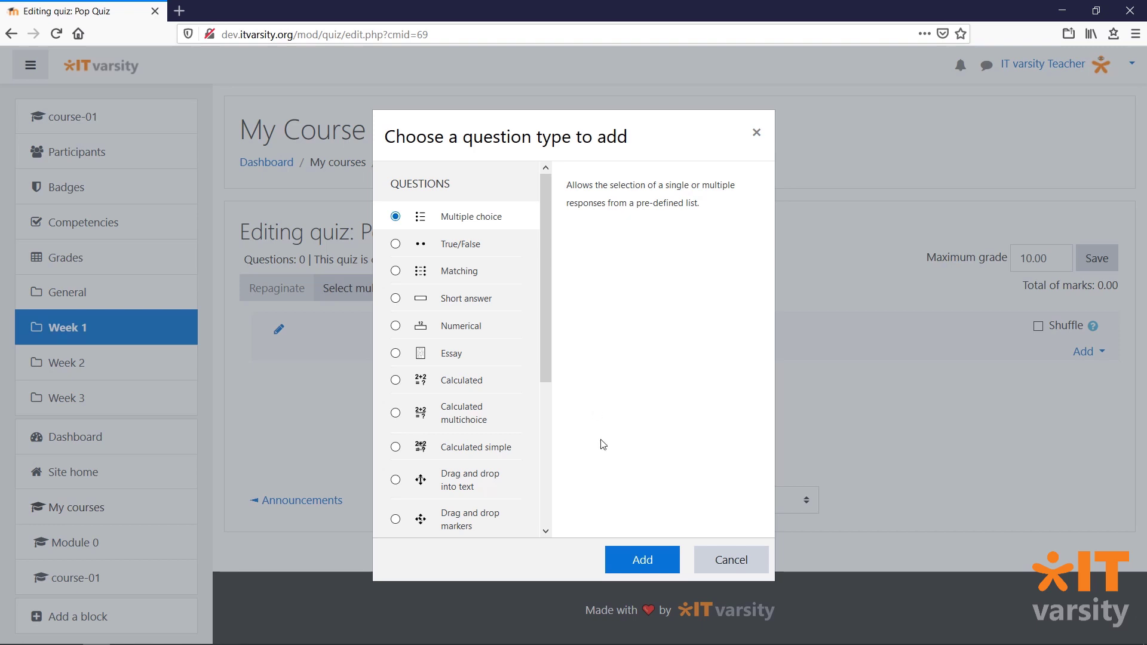
Step: Open the blank Multiple choice question form and review its Category choices
{"action": "left_click", "coordinate": [647, 556]}
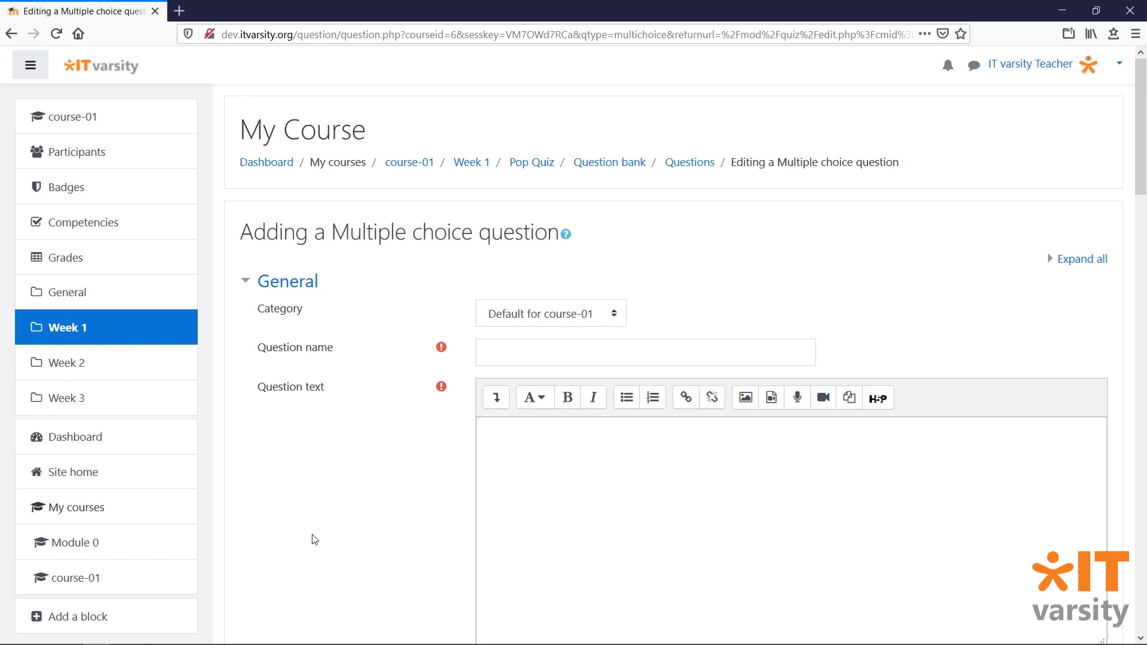
{"action": "scroll", "coordinate": [315, 539], "scroll_direction": "down", "scroll_amount": 6}
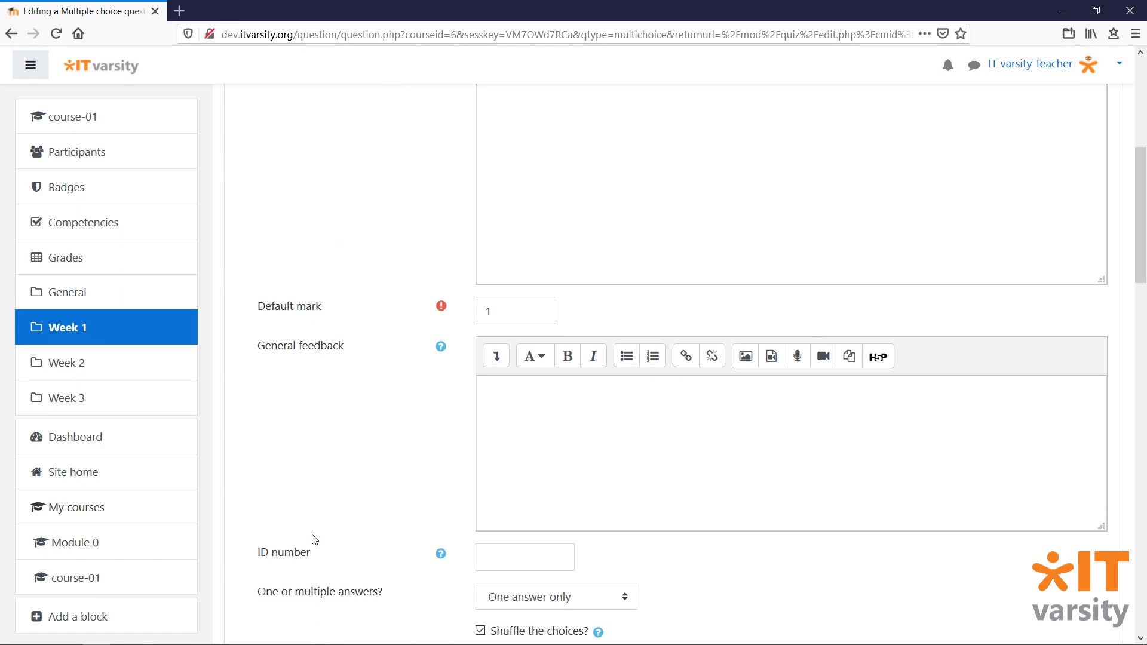
{"action": "scroll", "coordinate": [315, 539], "scroll_direction": "down", "scroll_amount": 6}
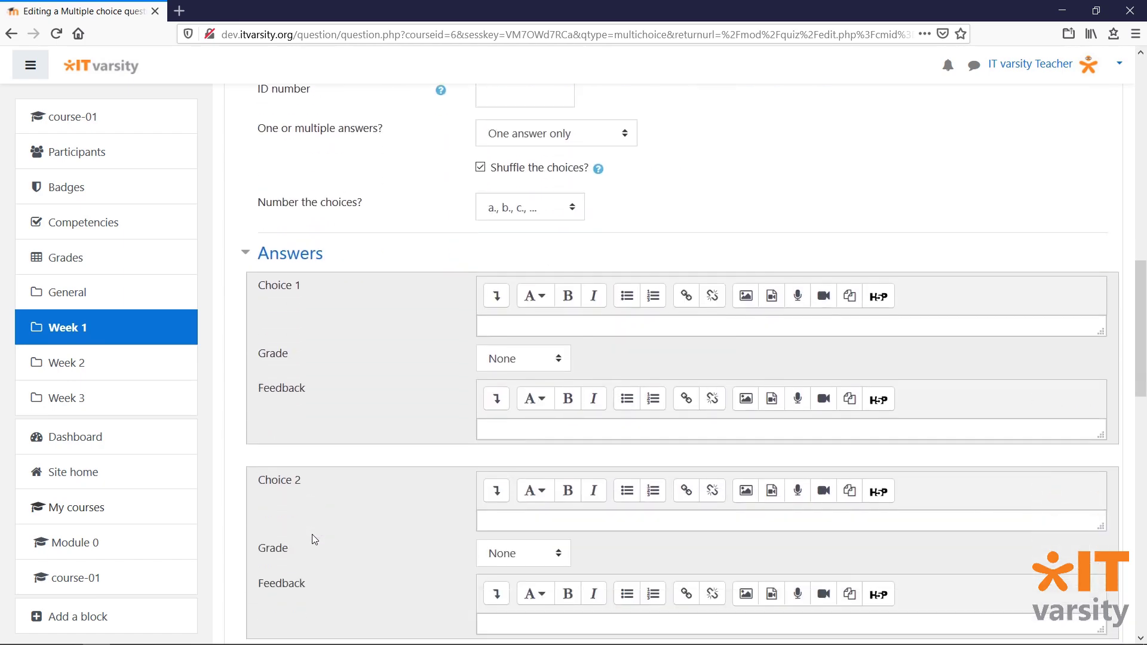
{"action": "scroll", "coordinate": [315, 539], "scroll_direction": "down", "scroll_amount": 5}
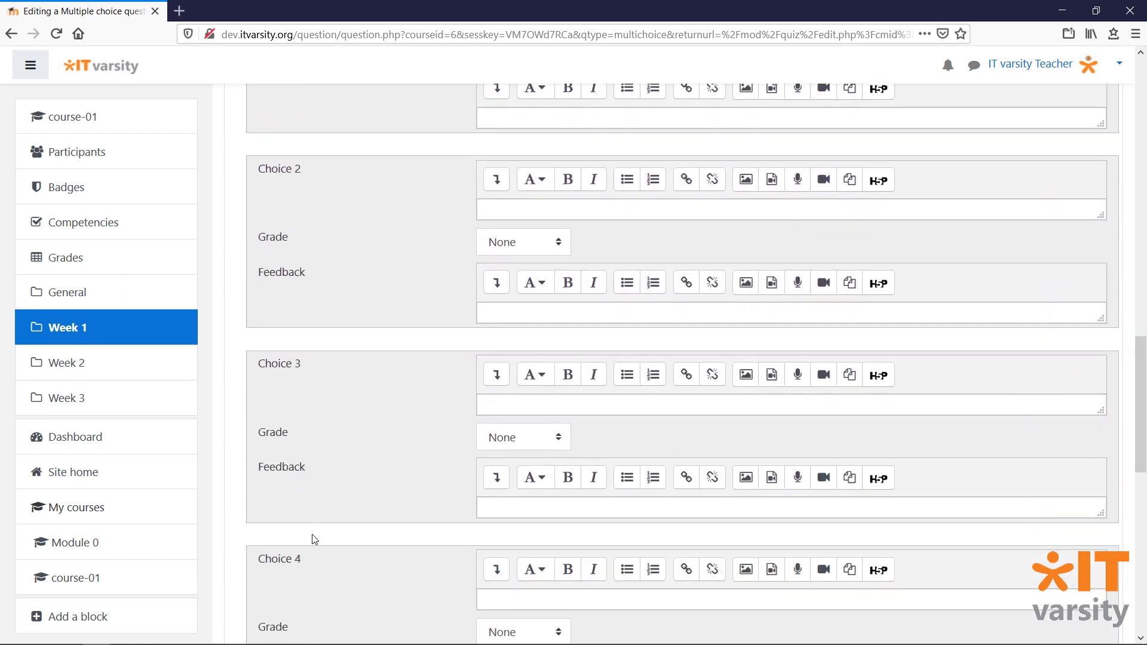
{"action": "scroll", "coordinate": [315, 539], "scroll_direction": "up", "scroll_amount": 15}
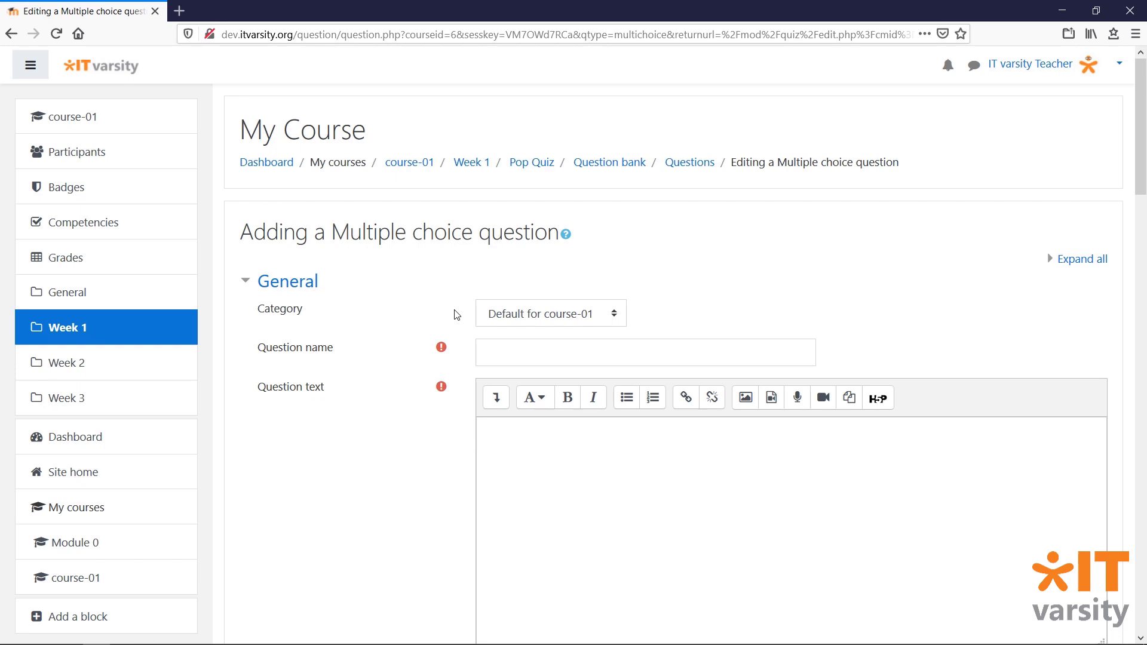
{"action": "left_click", "coordinate": [486, 314]}
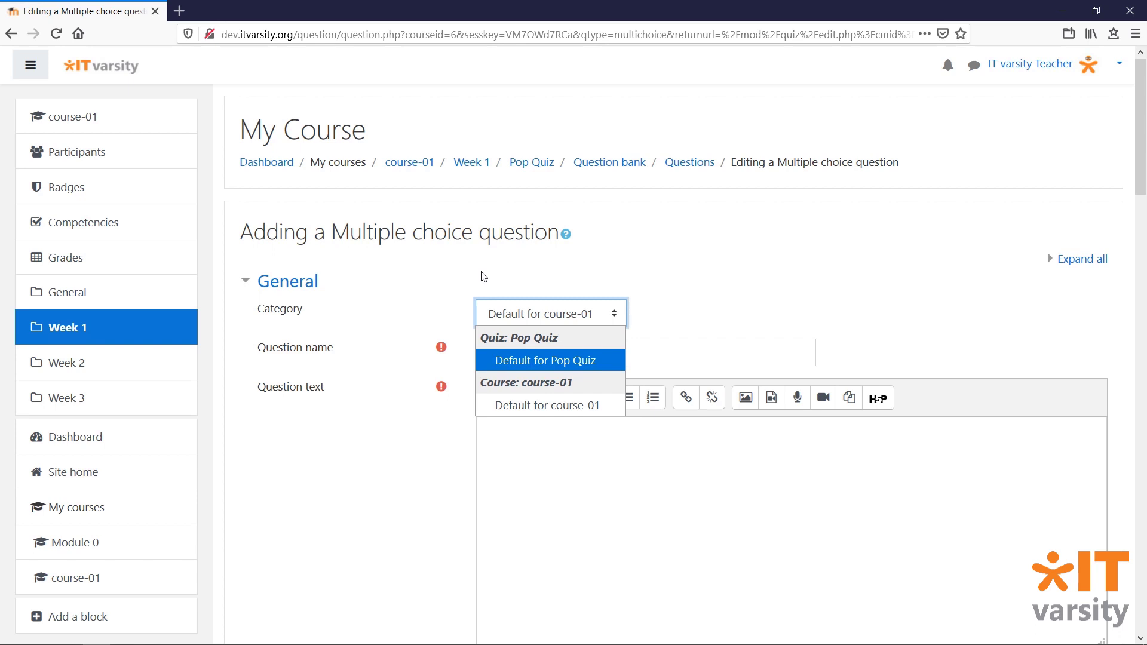
Step: Leave the category unchanged and open the course-01 question bank in a new tab
{"action": "left_click", "coordinate": [483, 277]}
{"action": "middle_click", "coordinate": [610, 162]}
{"action": "left_click", "coordinate": [278, 6]}
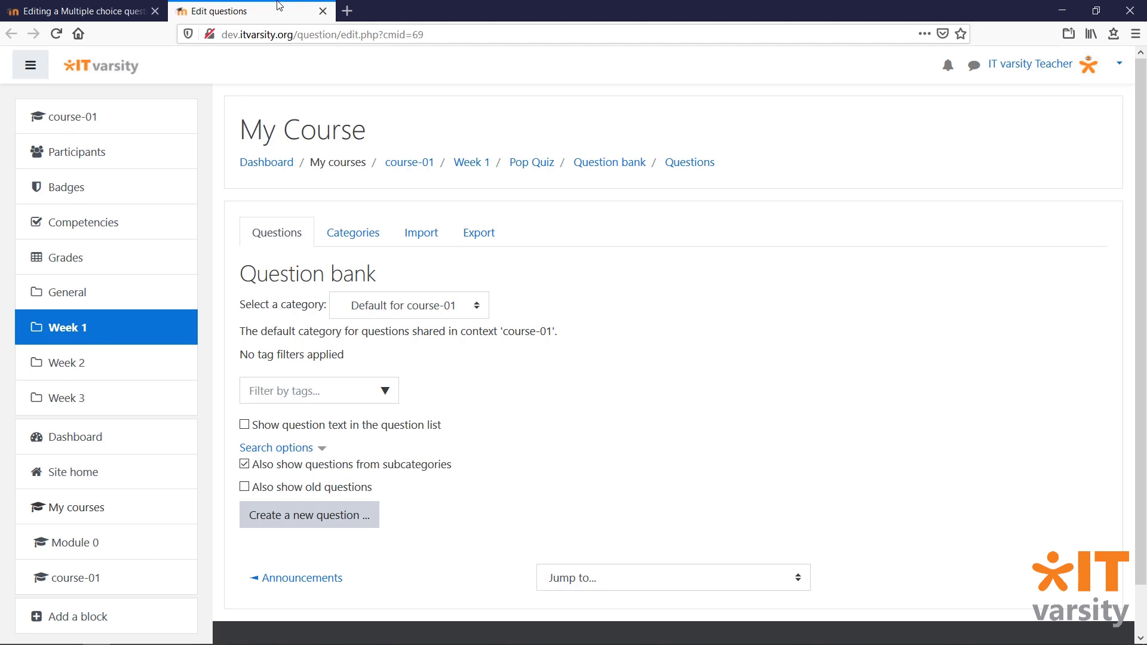
Step: Review the quiz's question categories, then close that tab to return to the question form
{"action": "left_click", "coordinate": [356, 232]}
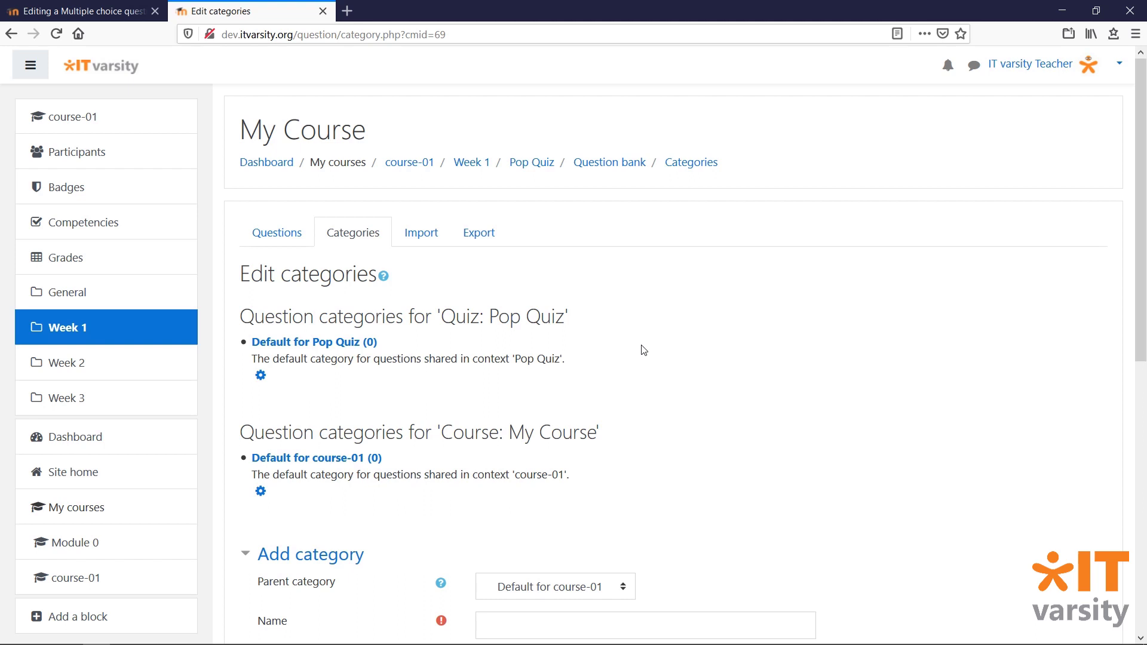
{"action": "scroll", "coordinate": [643, 350], "scroll_direction": "down", "scroll_amount": 3}
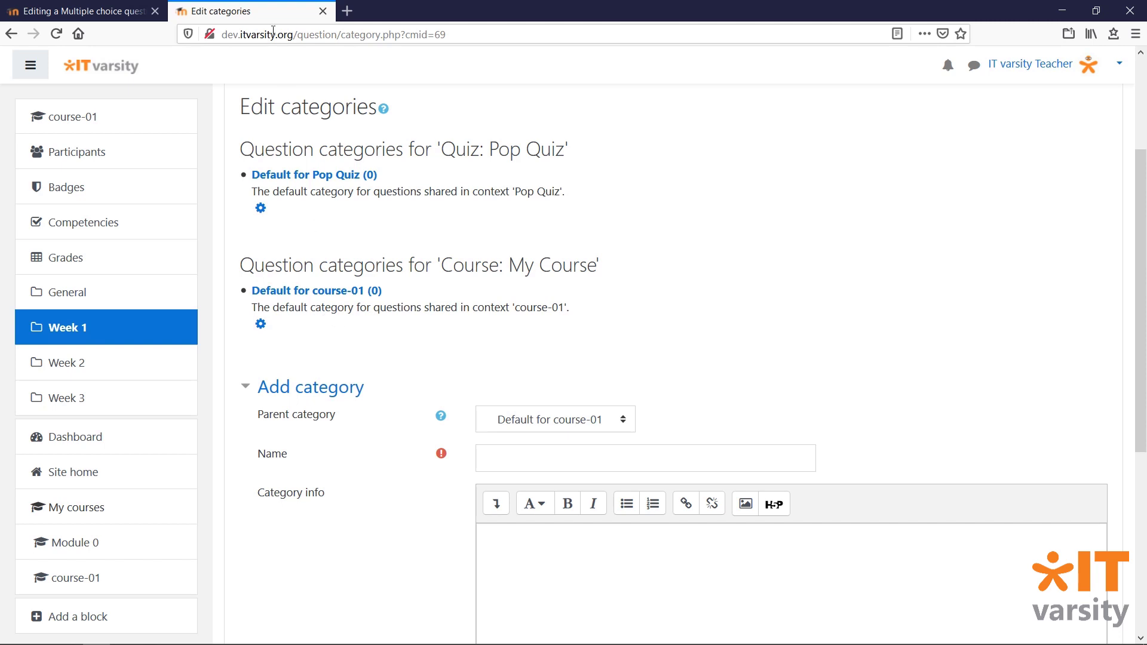
{"action": "middle_click", "coordinate": [260, 9]}
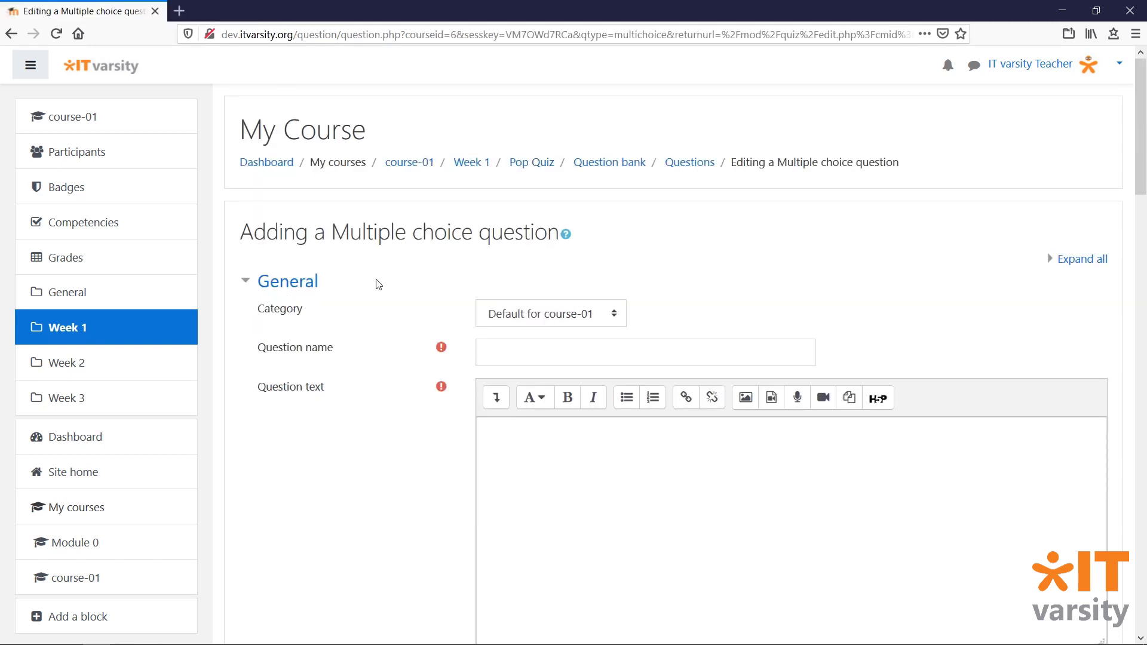
Step: File the question under Default for Pop Quiz and name it Q1
{"action": "left_click", "coordinate": [564, 321]}
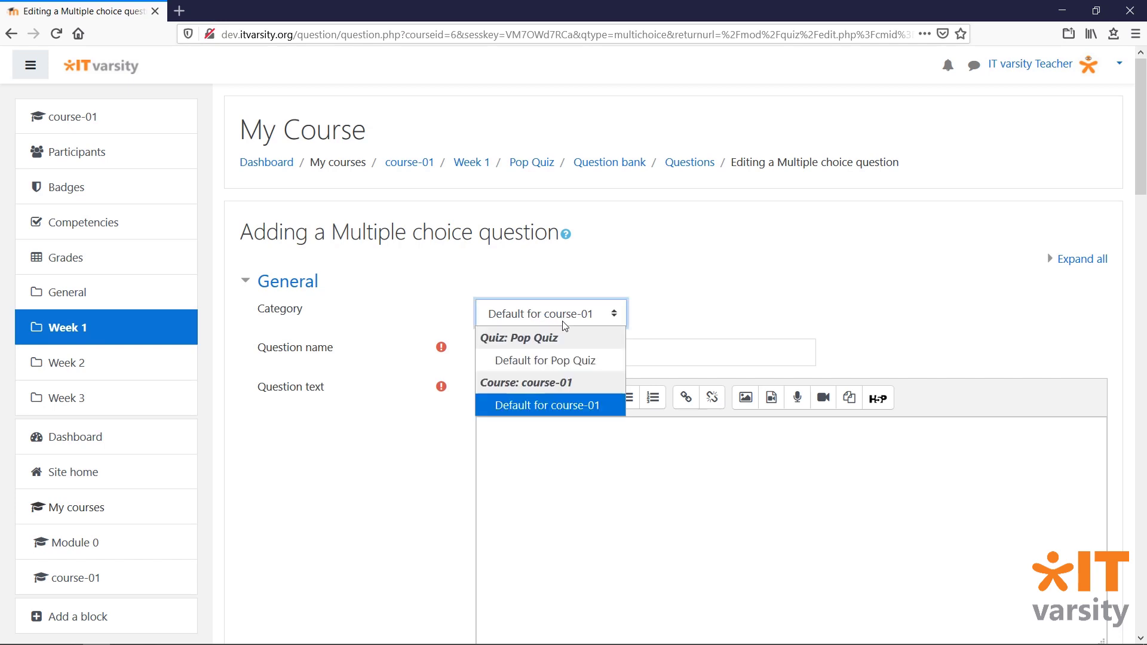
{"action": "left_click", "coordinate": [573, 361]}
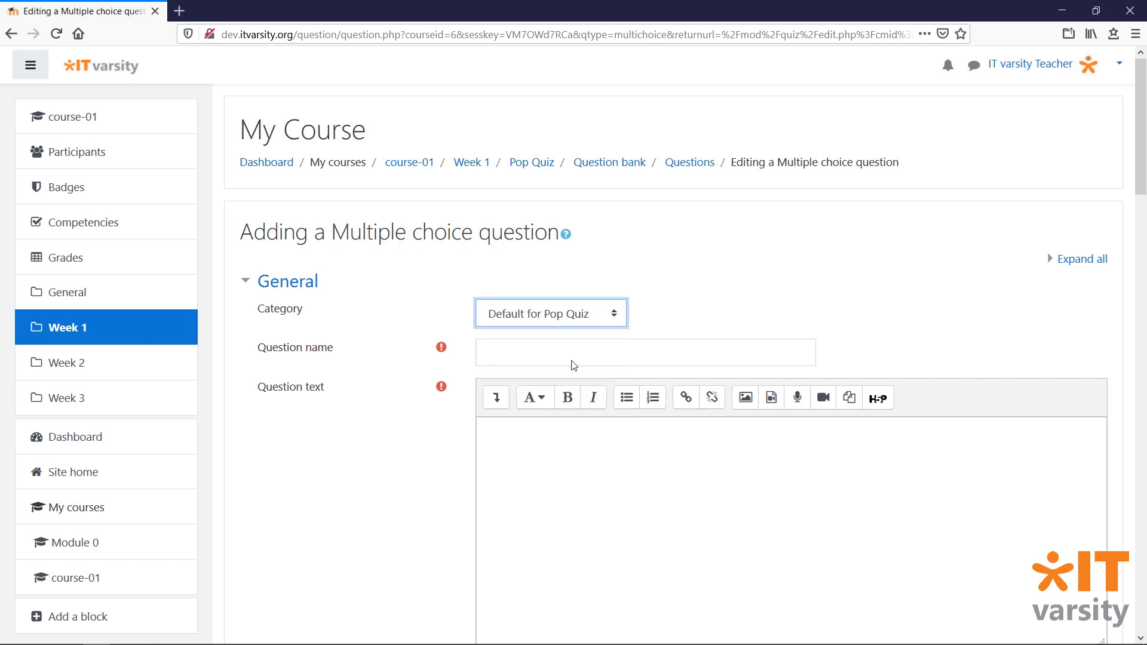
{"action": "left_click", "coordinate": [590, 357]}
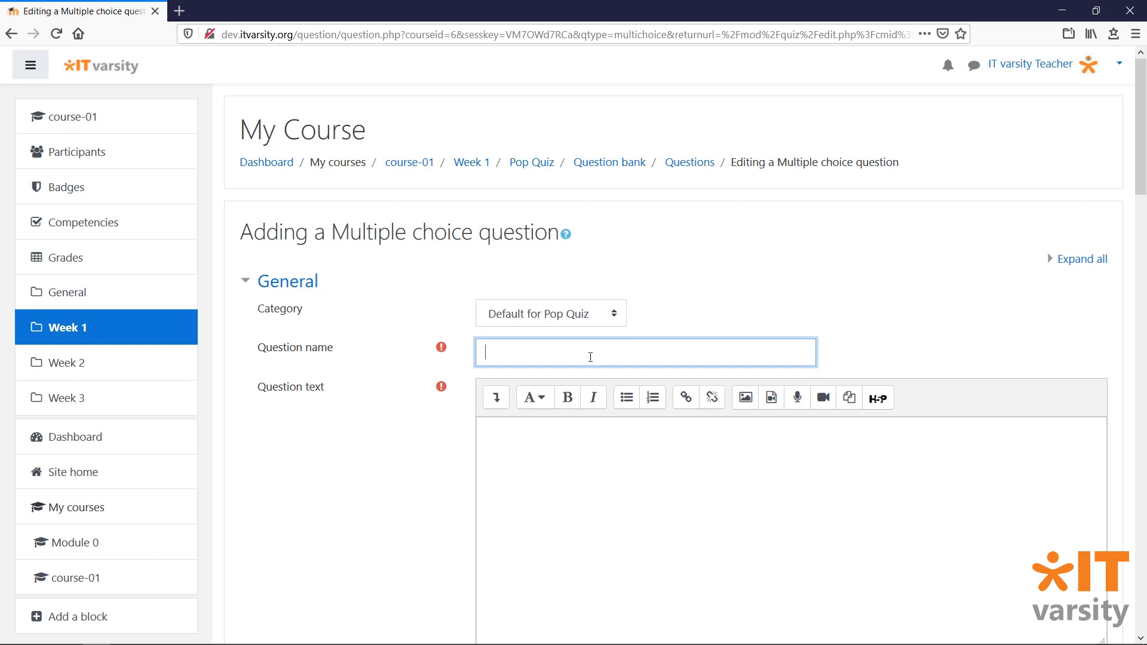
{"action": "type", "text": "Q1"}
Step: Paste sample question text, trimming it from 'lectus' onward and ending with a period
{"action": "scroll", "coordinate": [590, 358], "scroll_direction": "down", "scroll_amount": 3}
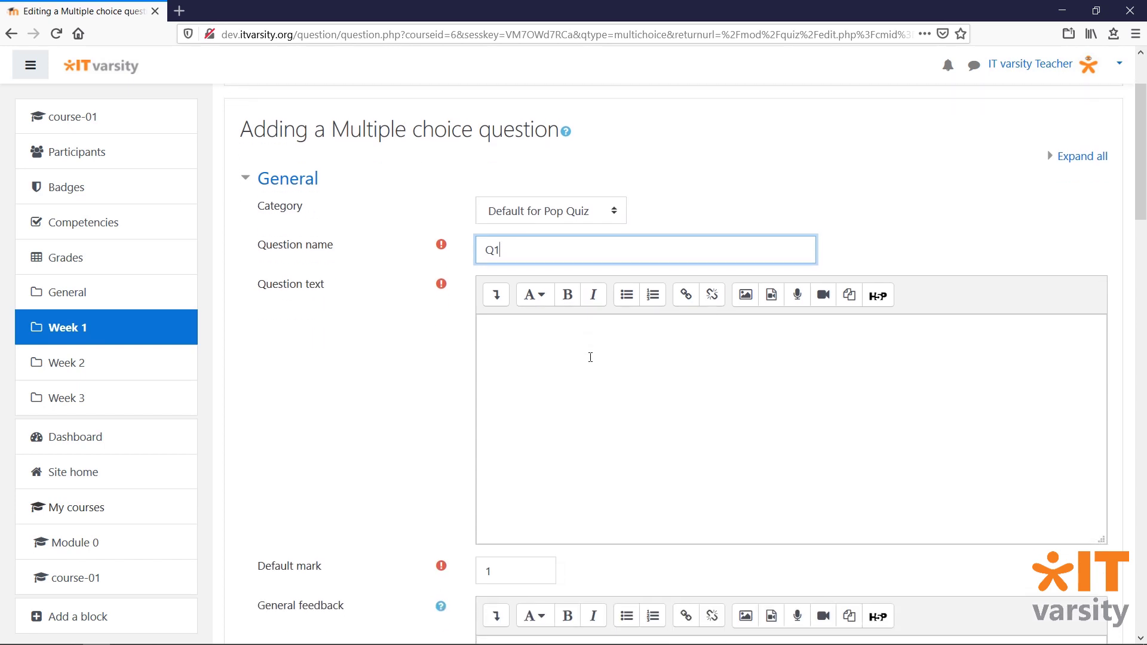
{"action": "left_click", "coordinate": [590, 357]}
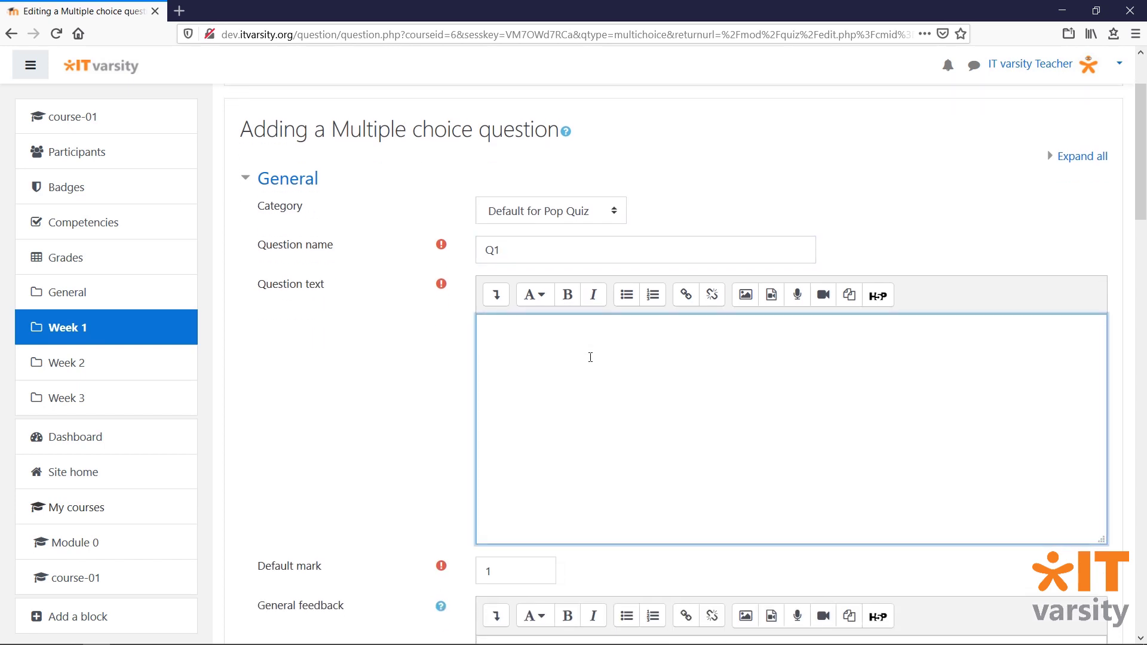
{"action": "type", "text": "Mattis aliquam faucibus purus in. Magna ac placerat vestibulum lectus mauris ultrices eros in cursus. Sit amet volutpat consequat mauris nunc congue."}
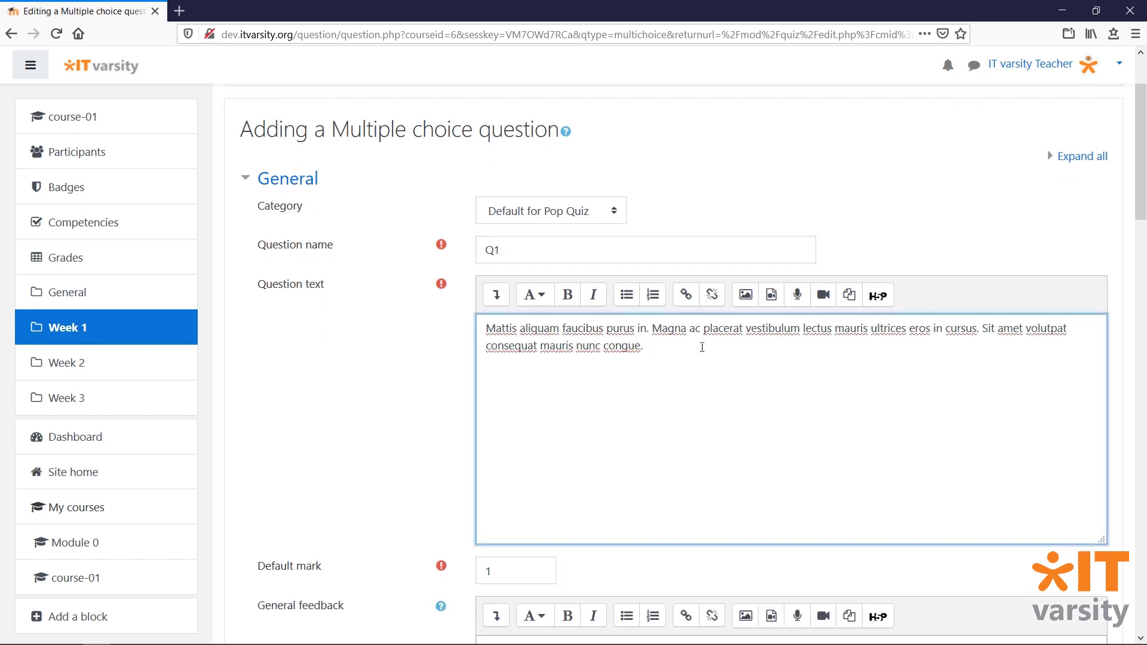
{"action": "left_click_drag", "start_coordinate": [702, 347], "coordinate": [798, 317]}
{"action": "key", "text": "BackSpace"}
{"action": "type", "text": ". Magna ac placerat vestibulum."}
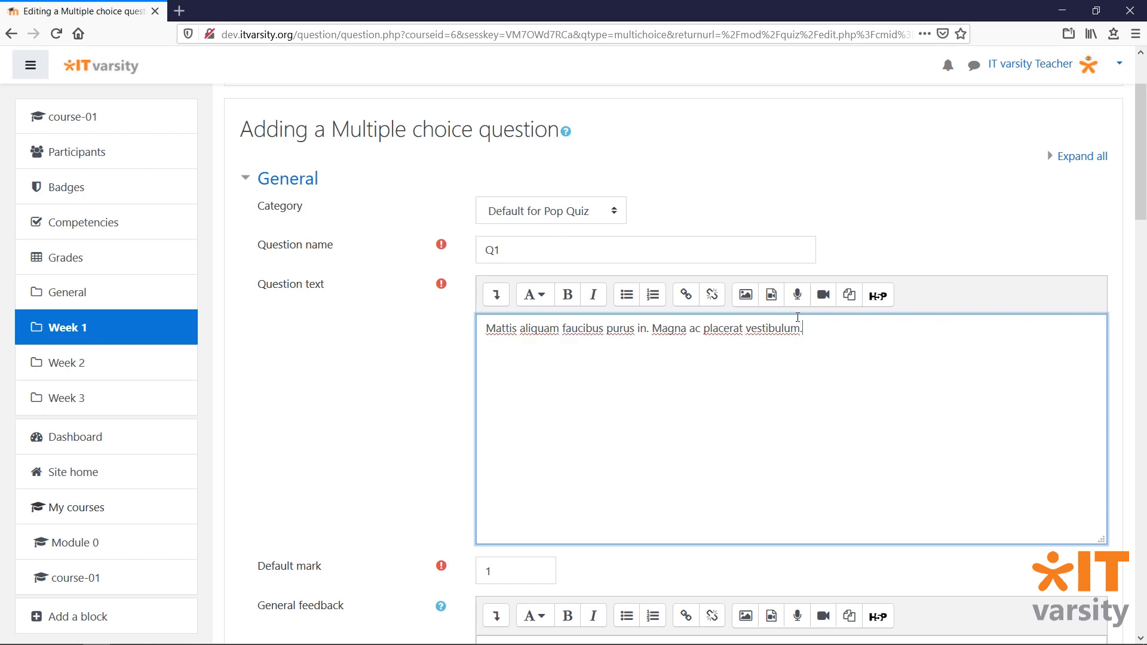
Step: Set the question's default mark to 3
{"action": "scroll", "coordinate": [798, 323], "scroll_direction": "down", "scroll_amount": 5}
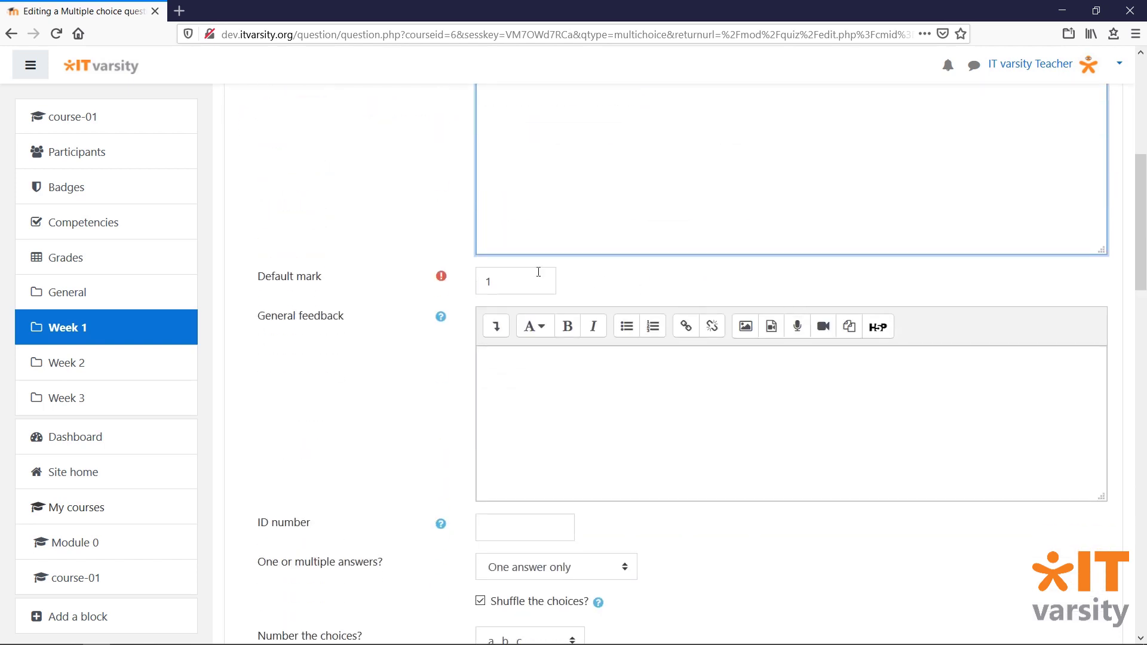
{"action": "left_click_drag", "start_coordinate": [538, 272], "coordinate": [459, 272]}
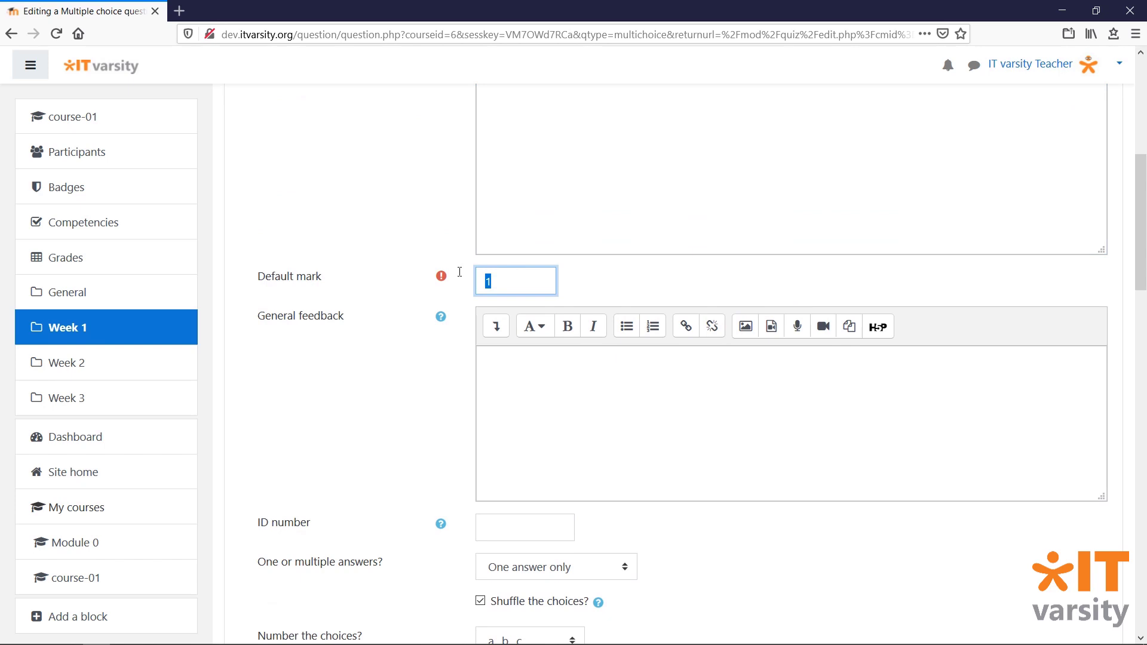
{"action": "type", "text": "3"}
{"action": "scroll", "coordinate": [647, 313], "scroll_direction": "down", "scroll_amount": 4}
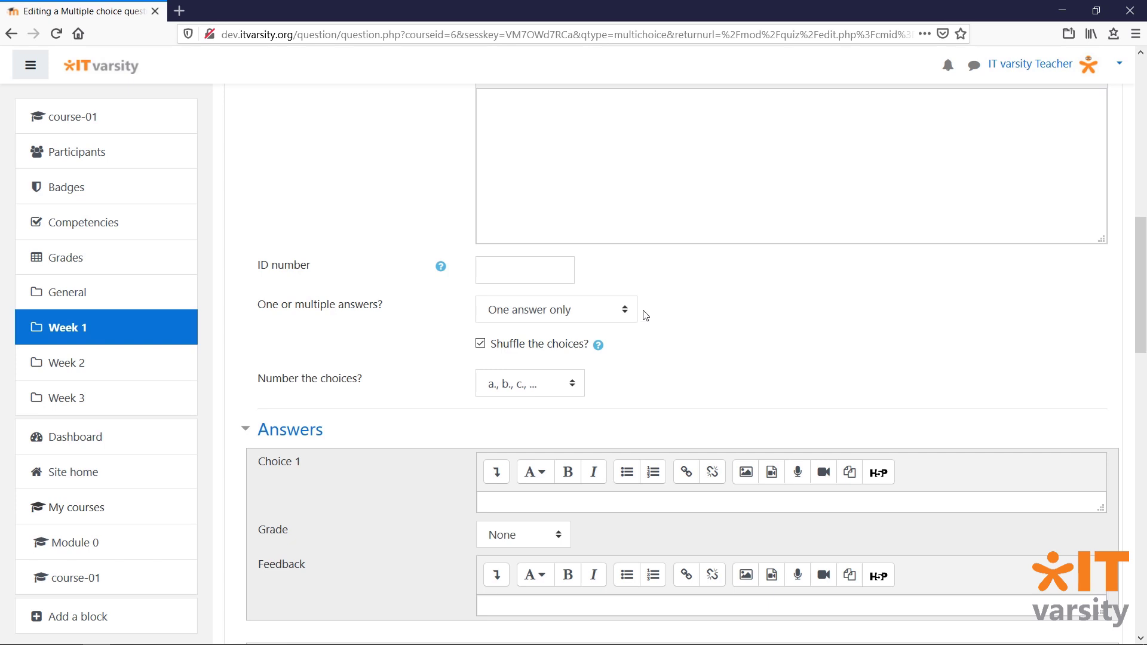
Step: Keep Q1 at one answer only, re-enable shuffling, and number choices '1., 2., 3., ...'
{"action": "left_click", "coordinate": [612, 316]}
{"action": "left_click", "coordinate": [575, 355]}
{"action": "left_click", "coordinate": [575, 352]}
{"action": "scroll", "coordinate": [575, 353], "scroll_direction": "up", "scroll_amount": 1}
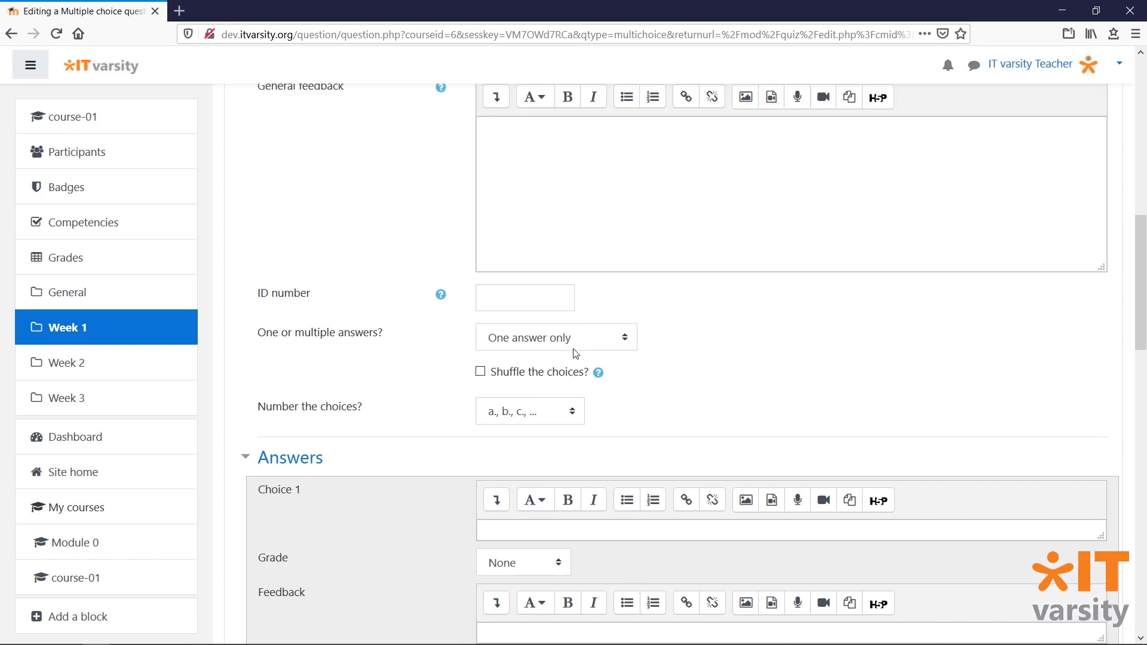
{"action": "left_click", "coordinate": [573, 377]}
{"action": "left_click", "coordinate": [572, 412]}
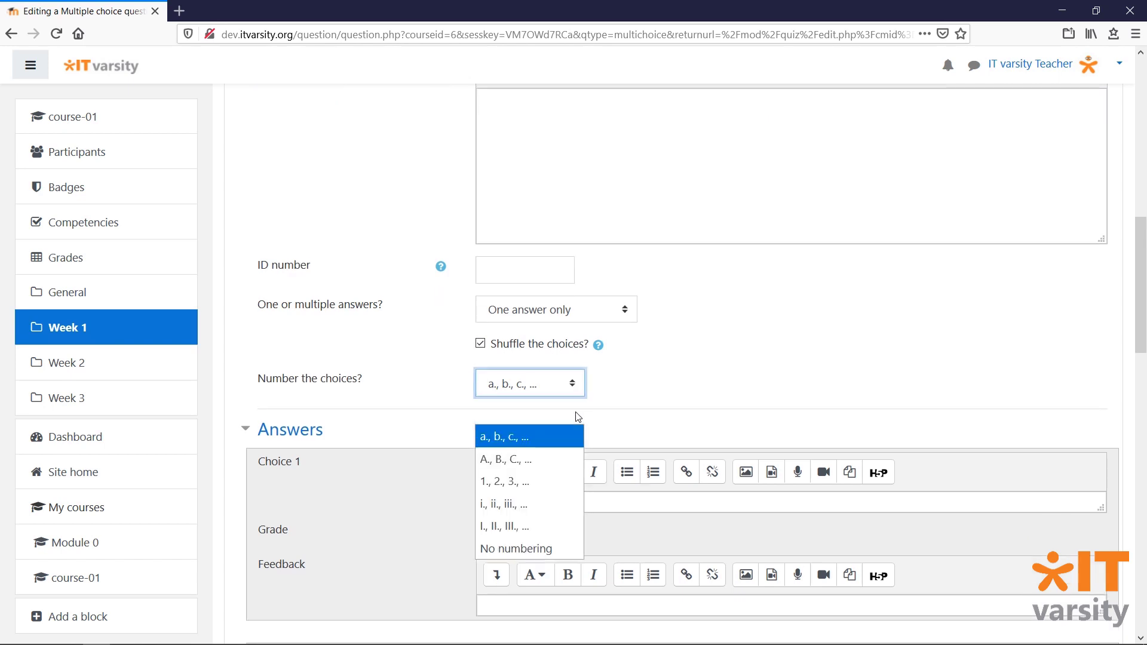
{"action": "left_click", "coordinate": [552, 481]}
{"action": "scroll", "coordinate": [553, 483], "scroll_direction": "down", "scroll_amount": 3}
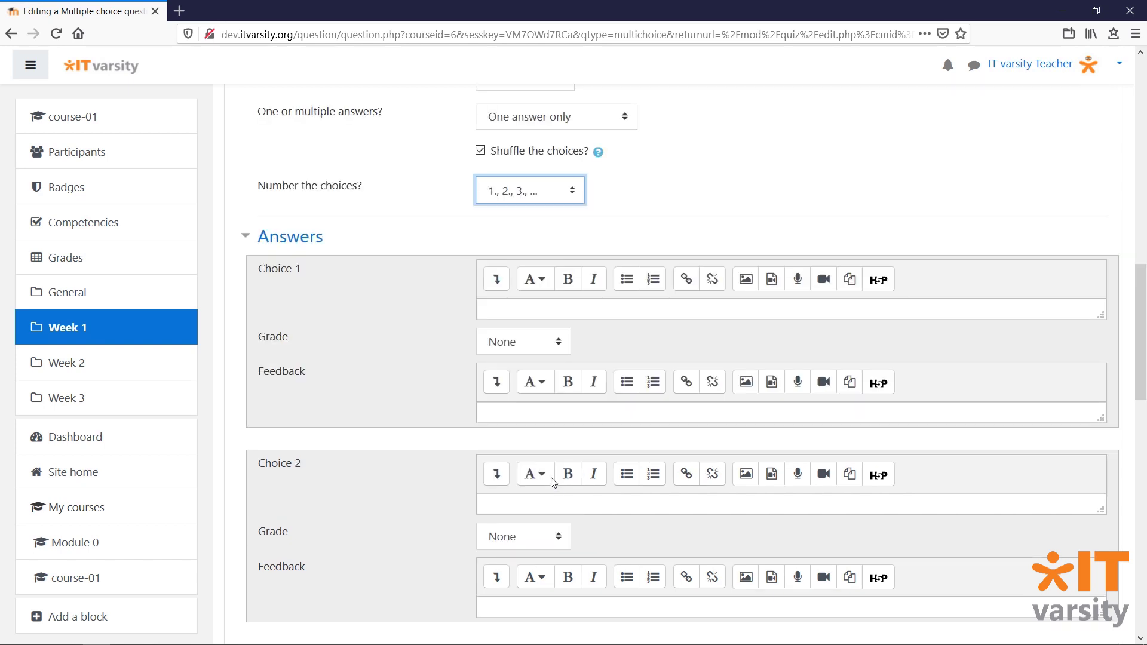
Step: Paste 'Ac turpis egestas' as Choice 1 and grade it 100%
{"action": "scroll", "coordinate": [553, 482], "scroll_direction": "down", "scroll_amount": 2}
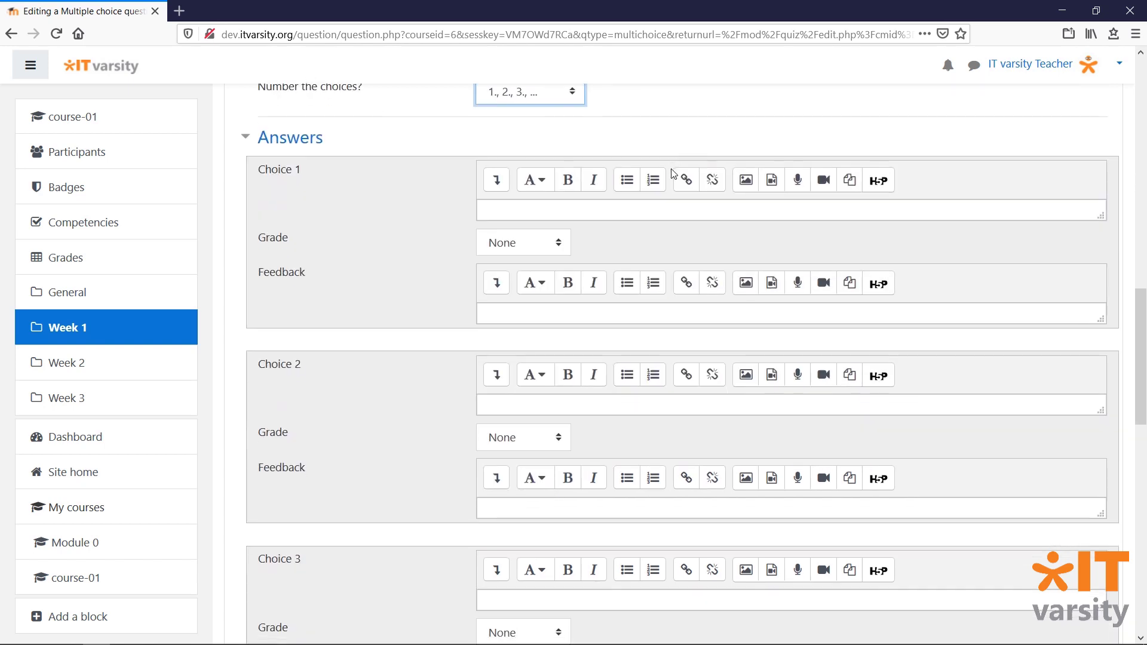
{"action": "left_click", "coordinate": [667, 213]}
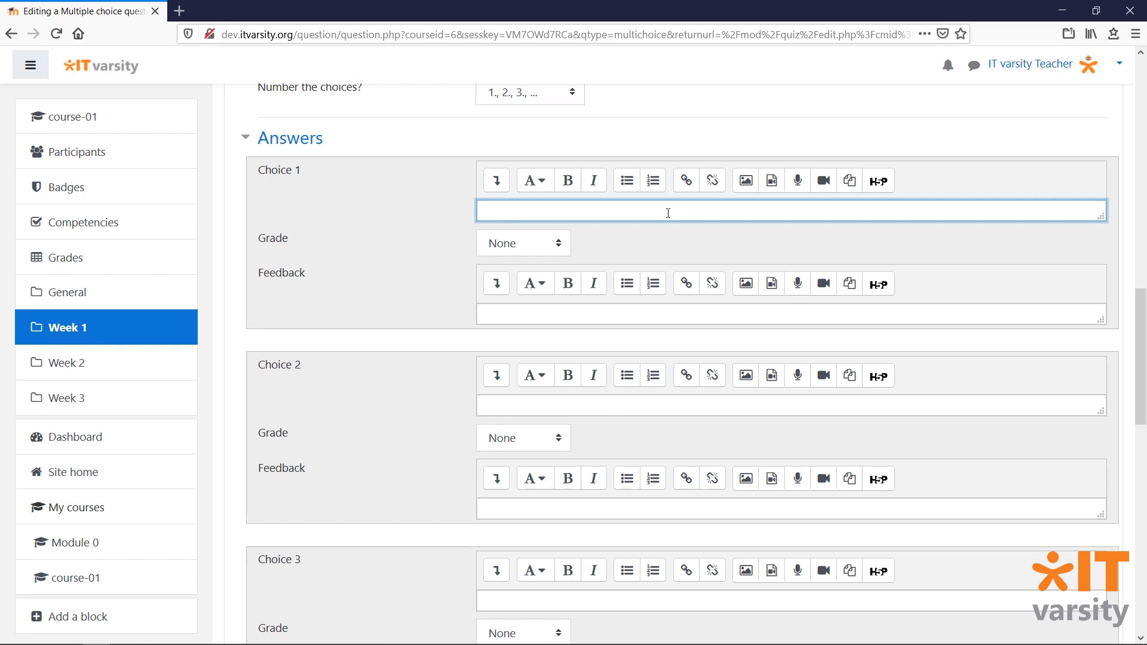
{"action": "key", "text": "super+v"}
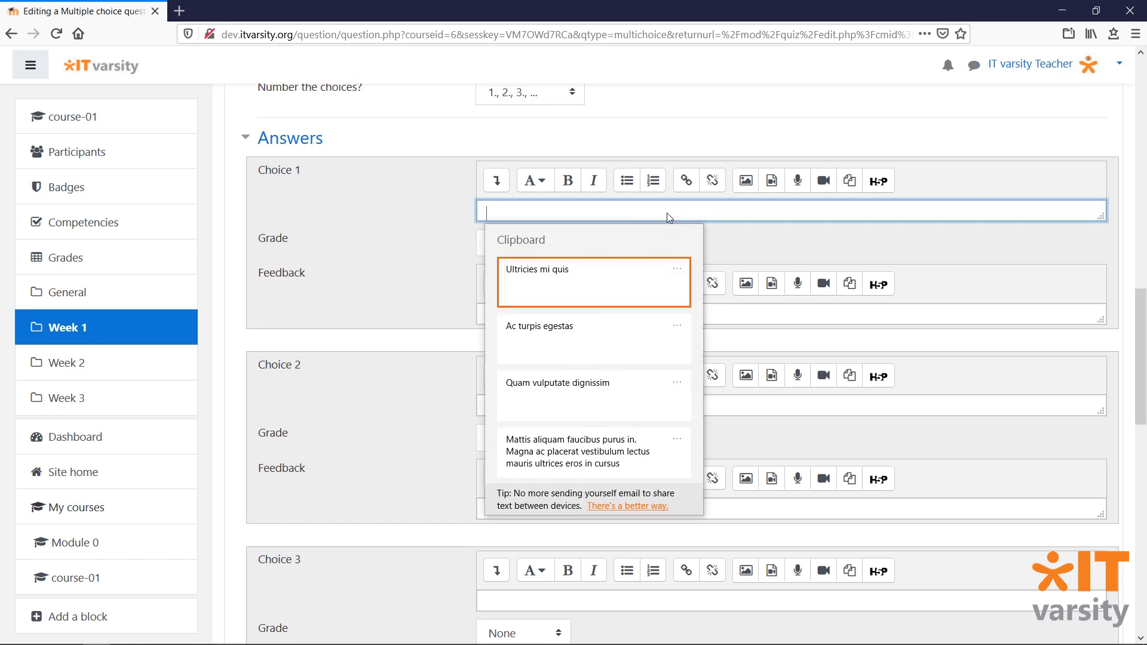
{"action": "left_click", "coordinate": [608, 323]}
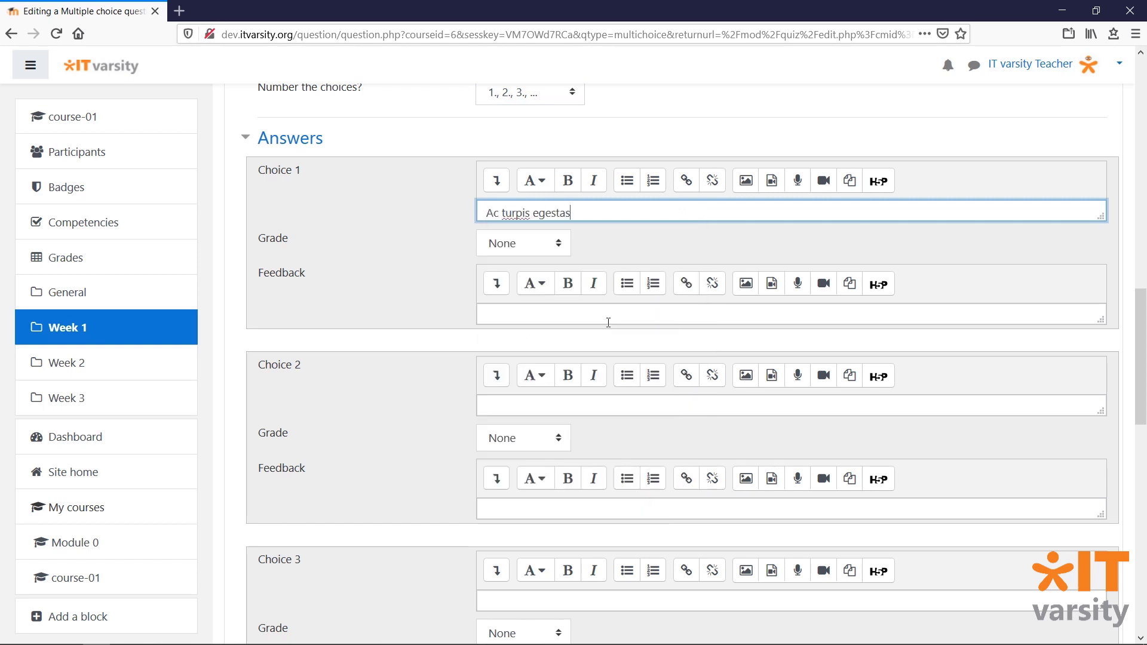
{"action": "left_click", "coordinate": [529, 241]}
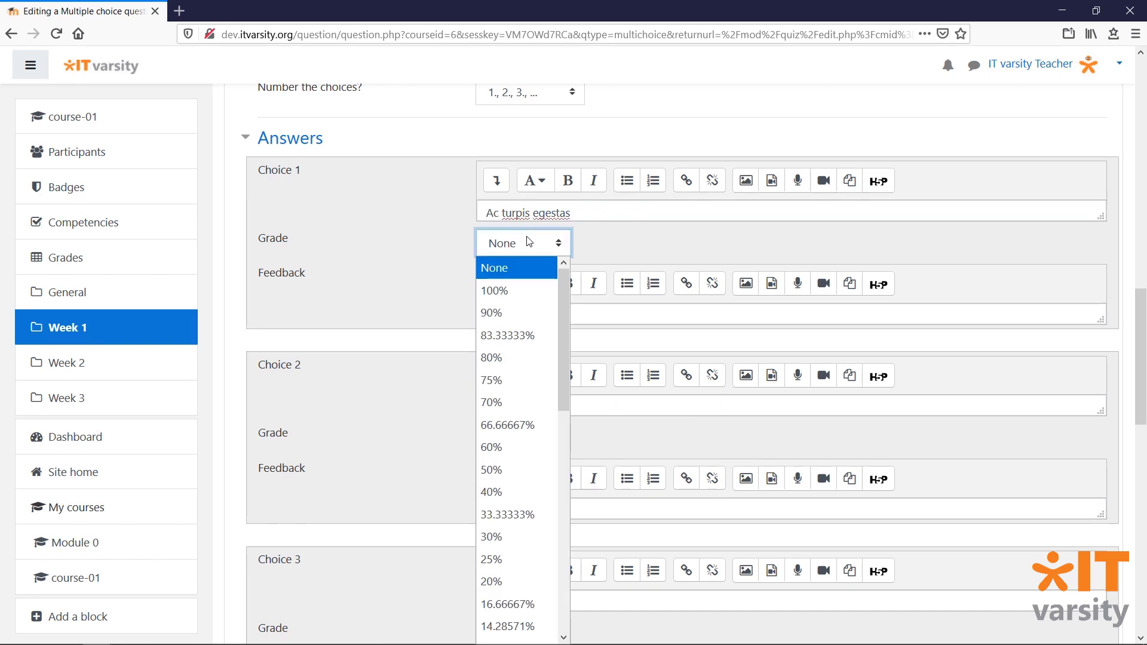
{"action": "left_click", "coordinate": [525, 291]}
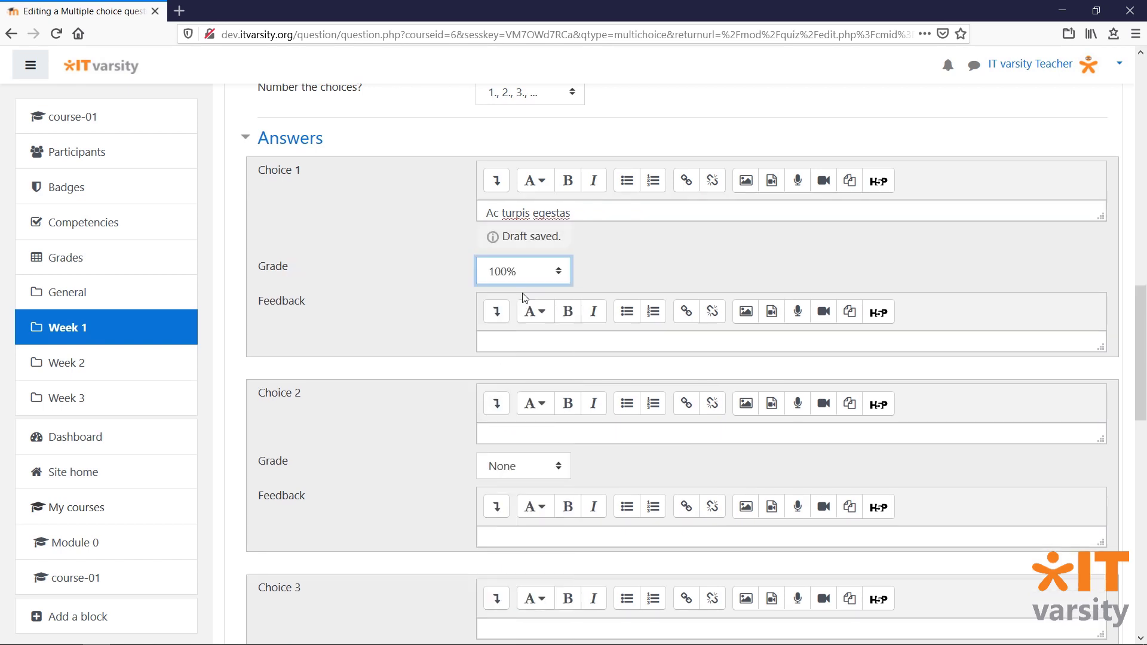
Step: Paste 'Ultricies mi quis' as Choice 2 and 'Quam vulputate dignissim' as Choice 3
{"action": "left_click", "coordinate": [485, 407]}
{"action": "key", "text": "super+v"}
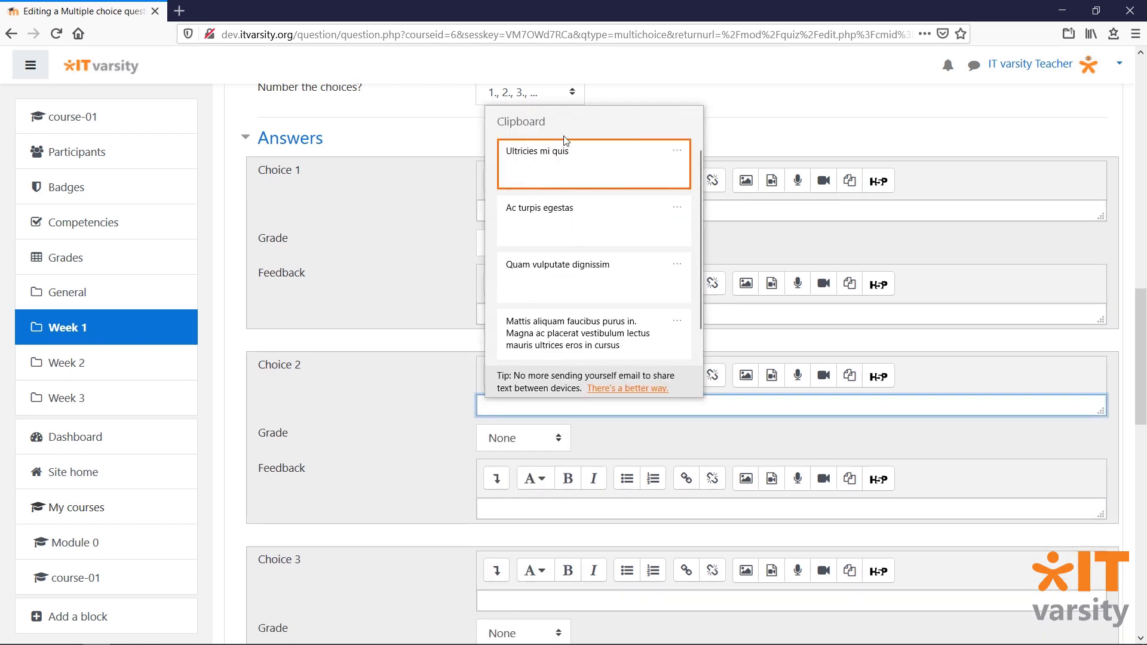
{"action": "left_click", "coordinate": [567, 157]}
{"action": "scroll", "coordinate": [398, 390], "scroll_direction": "down", "scroll_amount": 2}
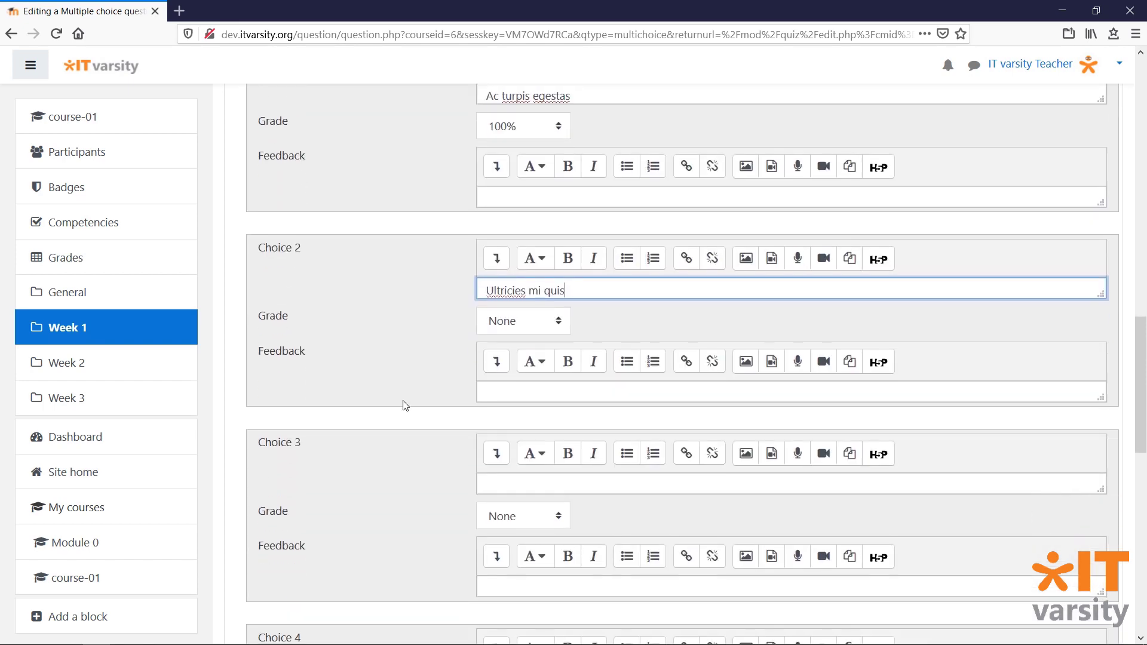
{"action": "left_click", "coordinate": [490, 485]}
{"action": "key", "text": "super+v"}
{"action": "left_click", "coordinate": [545, 366]}
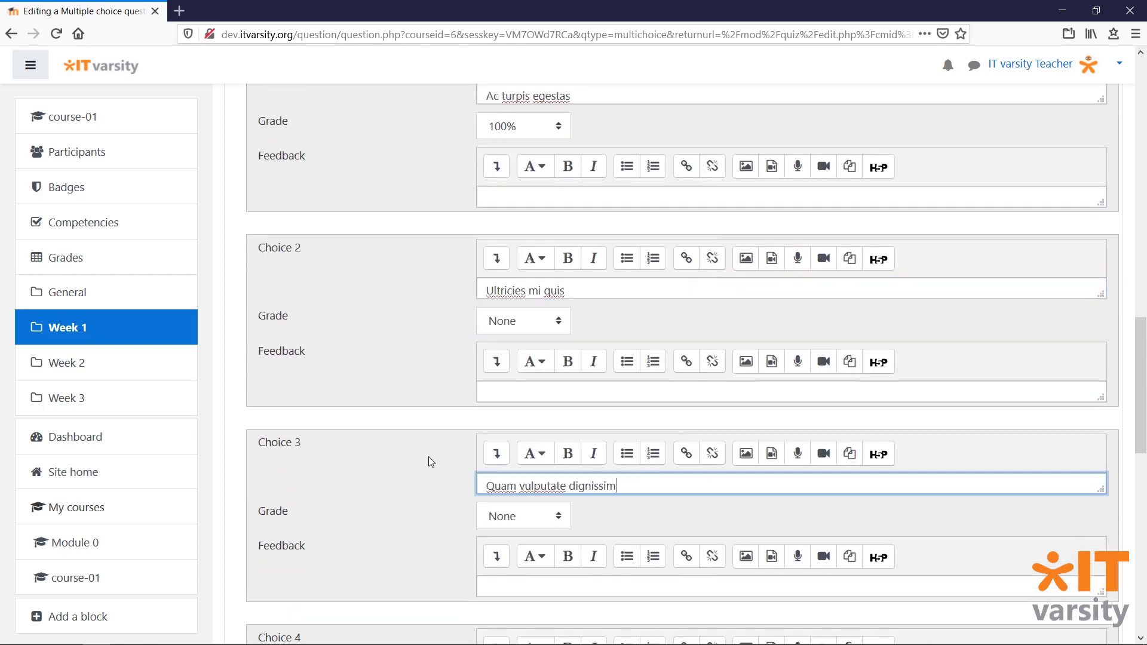
{"action": "scroll", "coordinate": [428, 457], "scroll_direction": "down", "scroll_amount": 10}
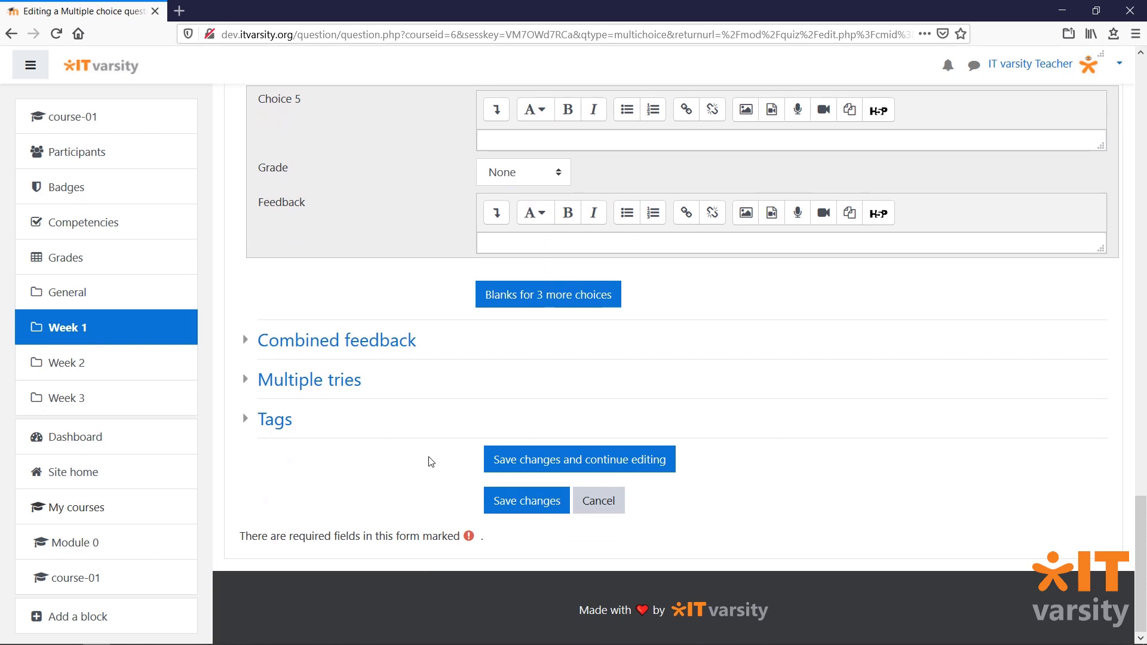
Step: Save question Q1 so Pop Quiz lists it with mark 3.00
{"action": "left_click", "coordinate": [513, 503]}
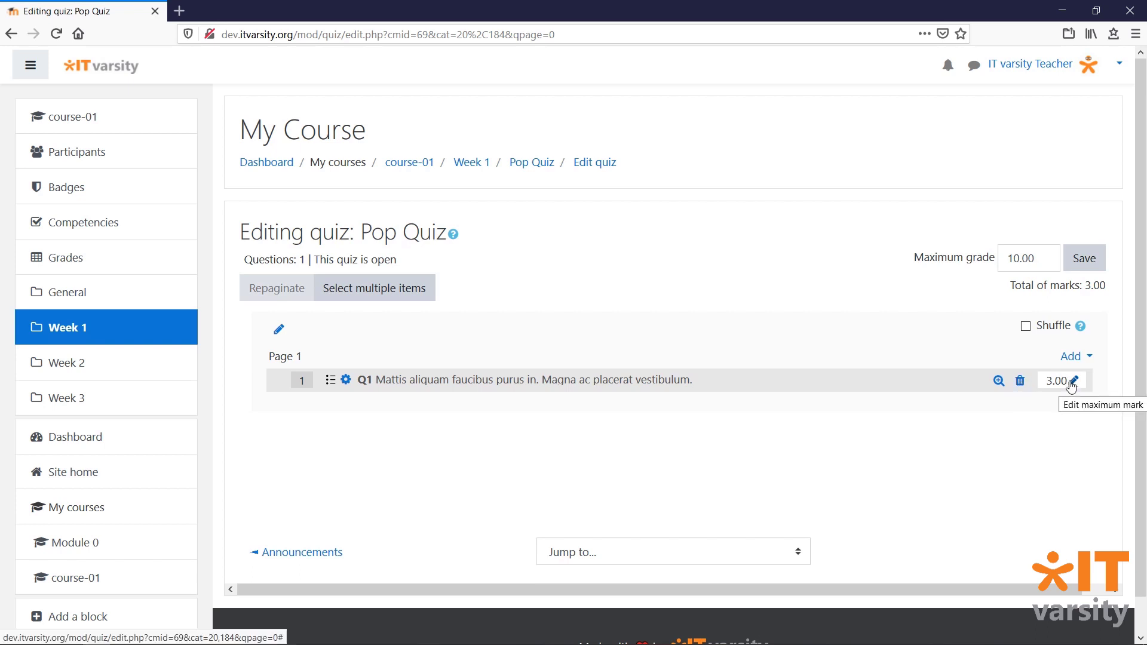
{"action": "left_click", "coordinate": [997, 381]}
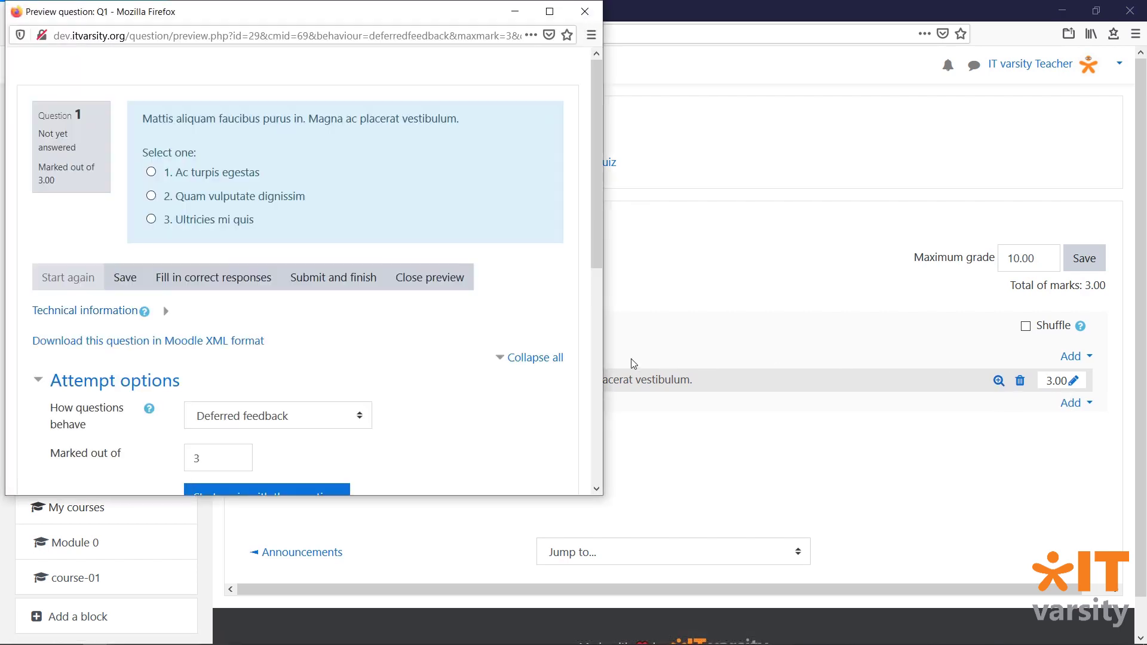
{"action": "left_click", "coordinate": [249, 199]}
{"action": "left_click", "coordinate": [242, 224]}
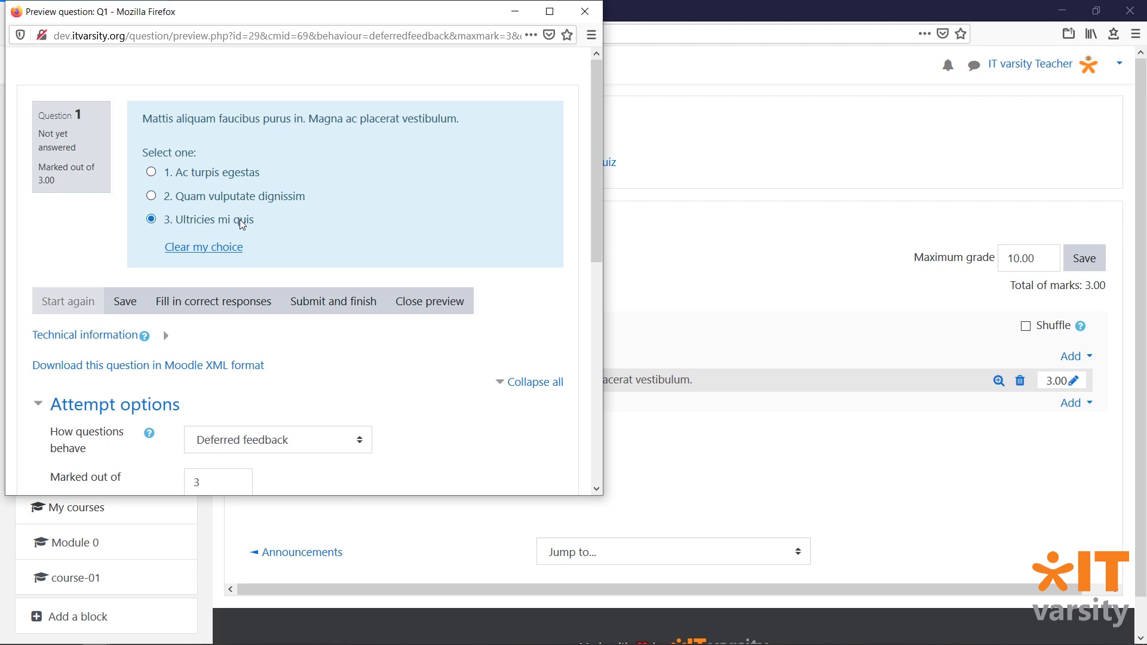
{"action": "left_click", "coordinate": [230, 177]}
{"action": "left_click", "coordinate": [441, 301]}
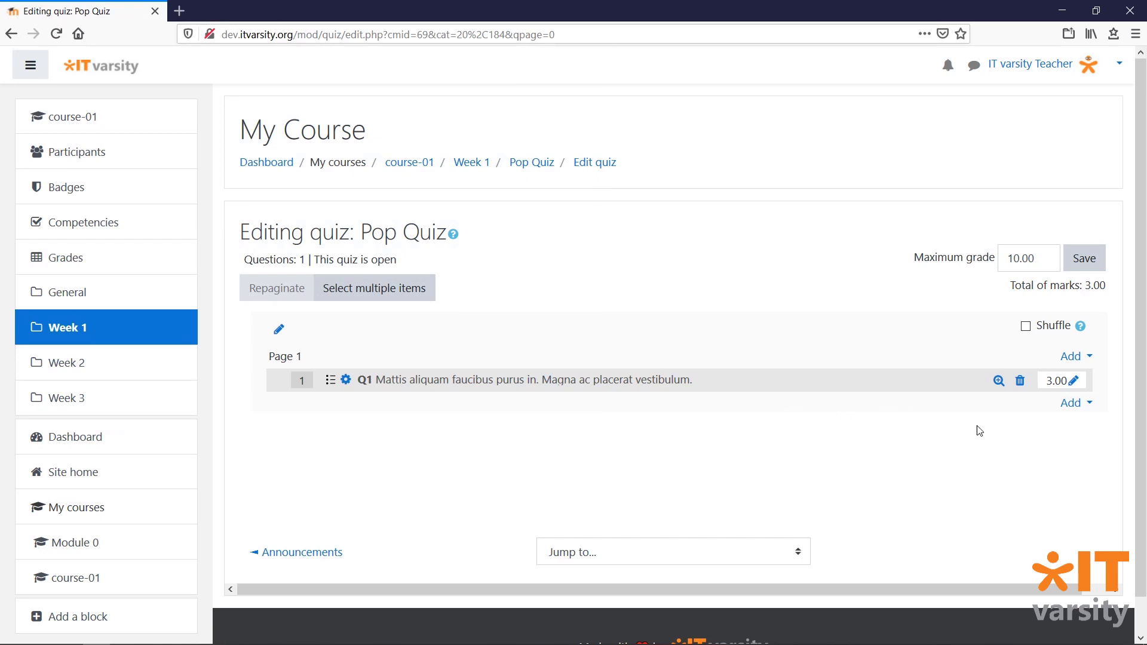
Step: Add a new True/False question to Pop Quiz from the question type chooser
{"action": "left_click", "coordinate": [1067, 407]}
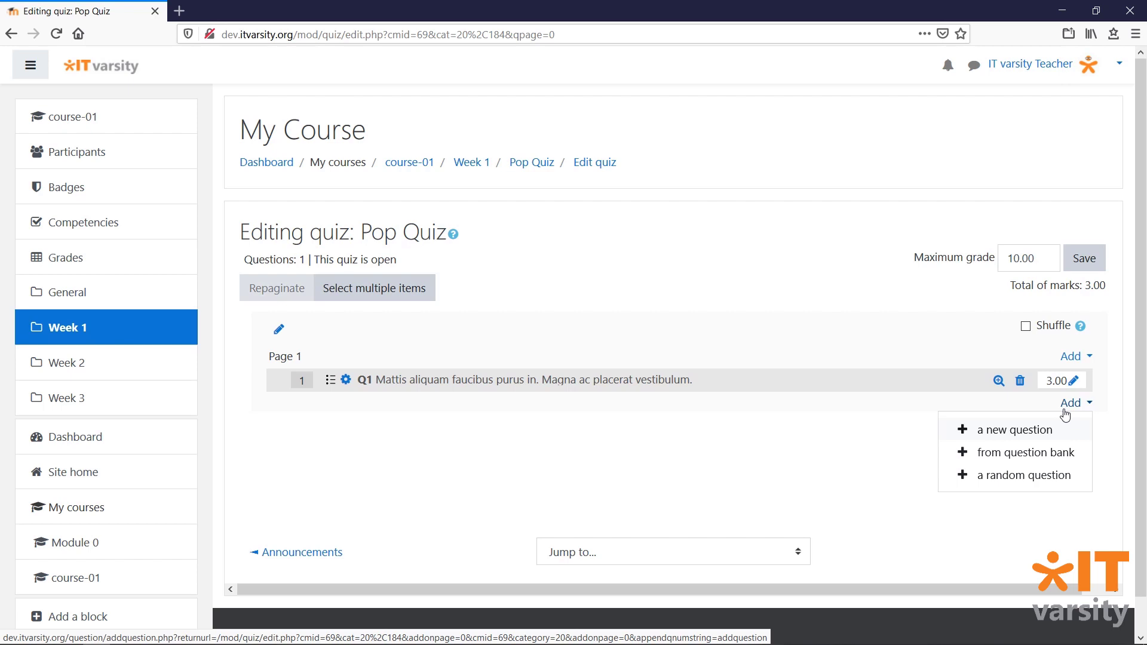
{"action": "left_click", "coordinate": [1065, 430]}
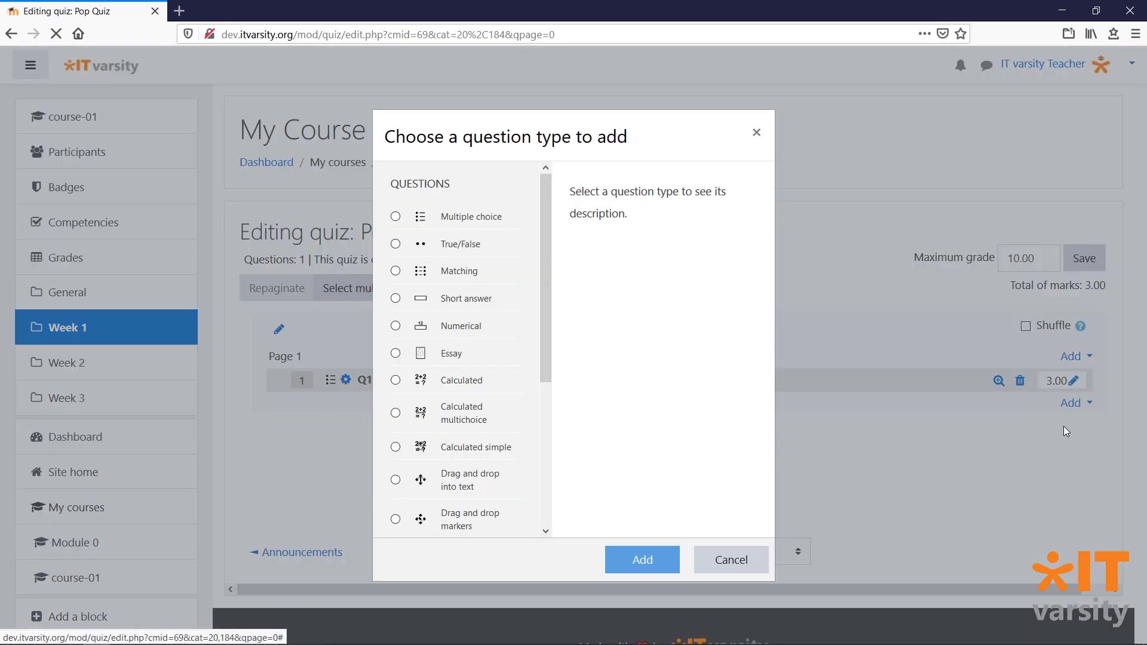
{"action": "left_click", "coordinate": [466, 248]}
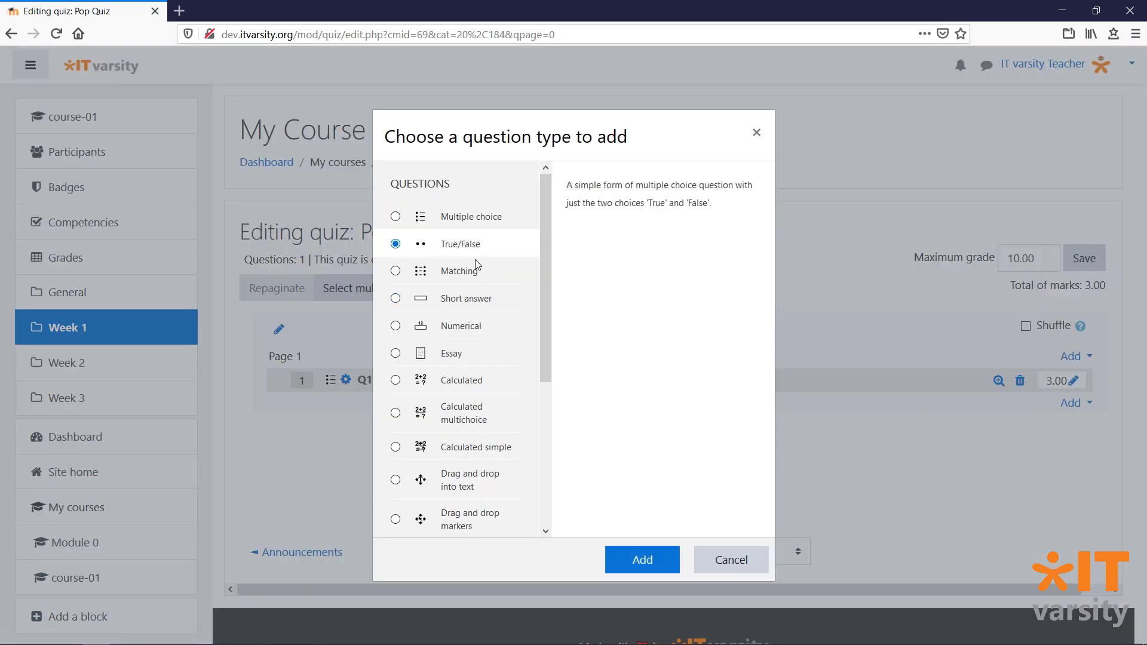
{"action": "left_click", "coordinate": [651, 561]}
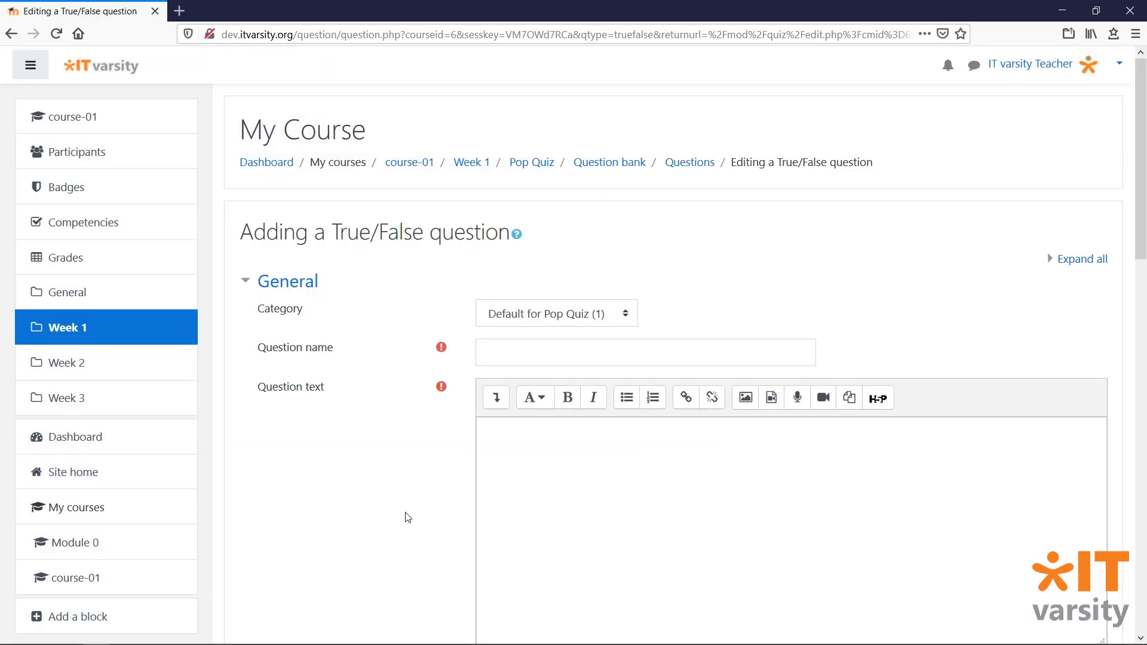
Step: Name the True/False question Q2, paste the Lorem ipsum text, and set default mark 2
{"action": "left_click", "coordinate": [575, 323]}
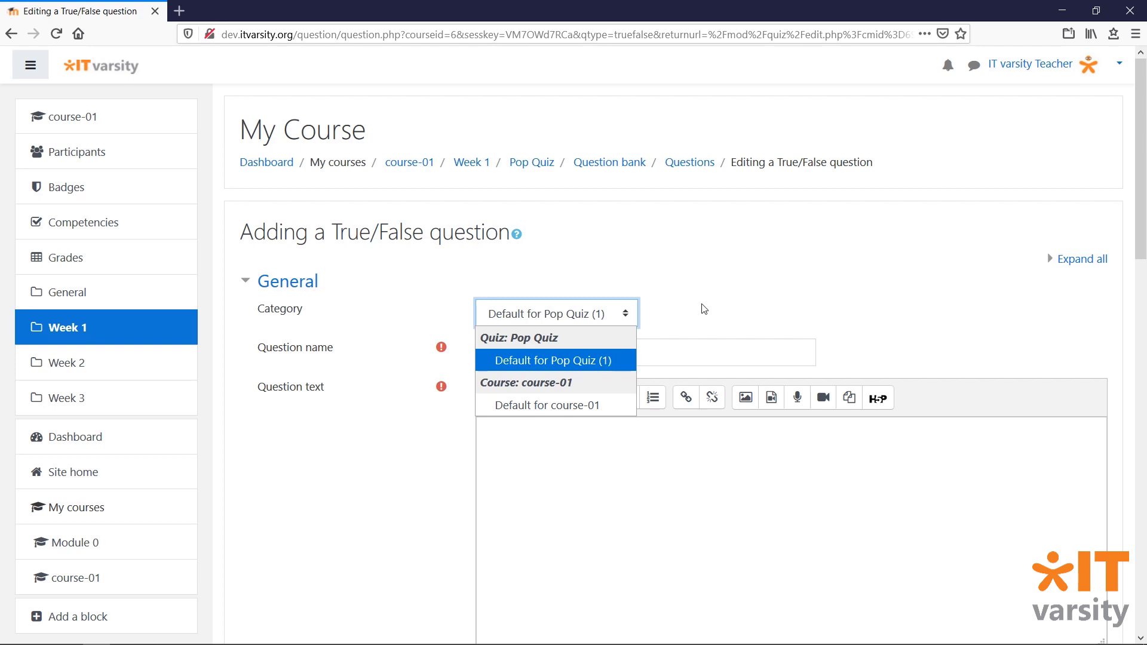
{"action": "left_click", "coordinate": [650, 358]}
{"action": "type", "text": "Q2"}
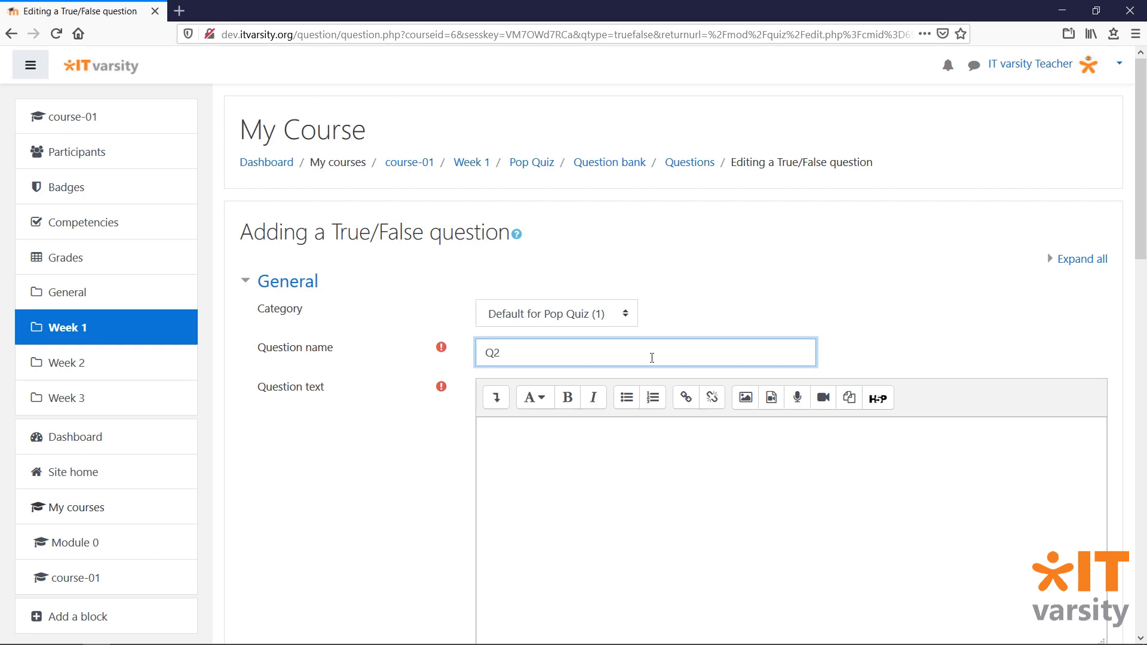
{"action": "scroll", "coordinate": [650, 356], "scroll_direction": "down", "scroll_amount": 4}
{"action": "left_click", "coordinate": [512, 236]}
{"action": "type", "text": "Lorem ipsum dolor sit amet, consectetur adipiscing elit, sed do eiusmod tempor incididunt ut labore et dolore magna aliqua. Duis convallis convallis tellus id interdum velit laoreet id."}
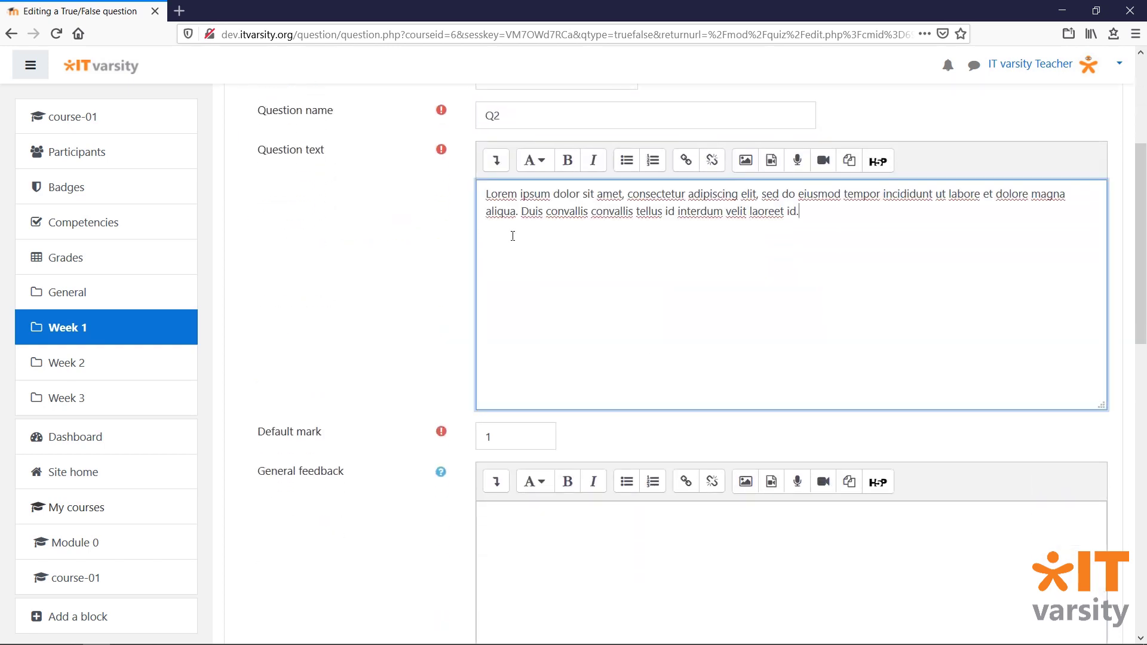
{"action": "scroll", "coordinate": [471, 406], "scroll_direction": "down", "scroll_amount": 1}
{"action": "double_click", "coordinate": [478, 411]}
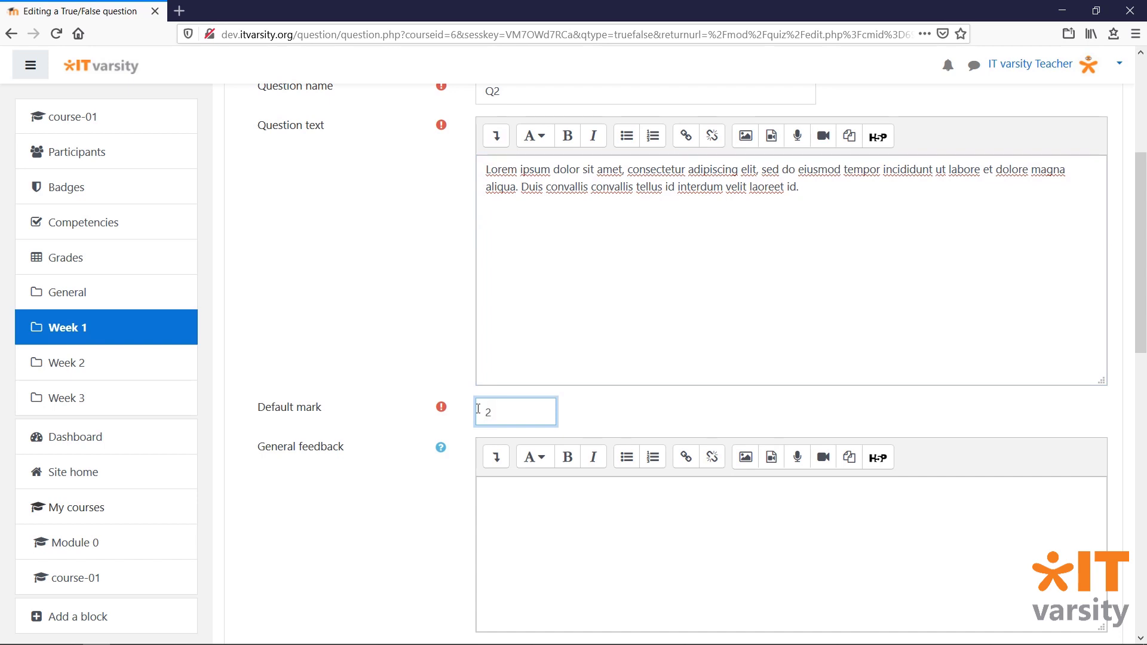
{"action": "scroll", "coordinate": [478, 409], "scroll_direction": "down", "scroll_amount": 10}
Step: Set Q2's correct answer to False and save it, bringing the quiz total to 5.00
{"action": "scroll", "coordinate": [478, 408], "scroll_direction": "down", "scroll_amount": 1}
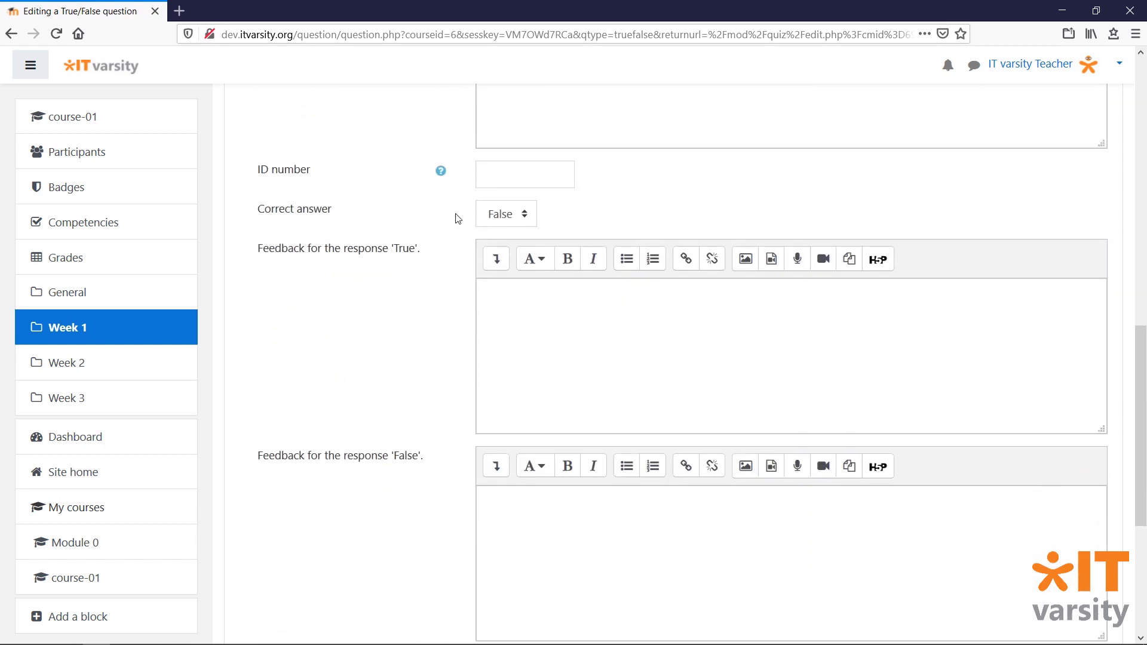
{"action": "left_click", "coordinate": [495, 221]}
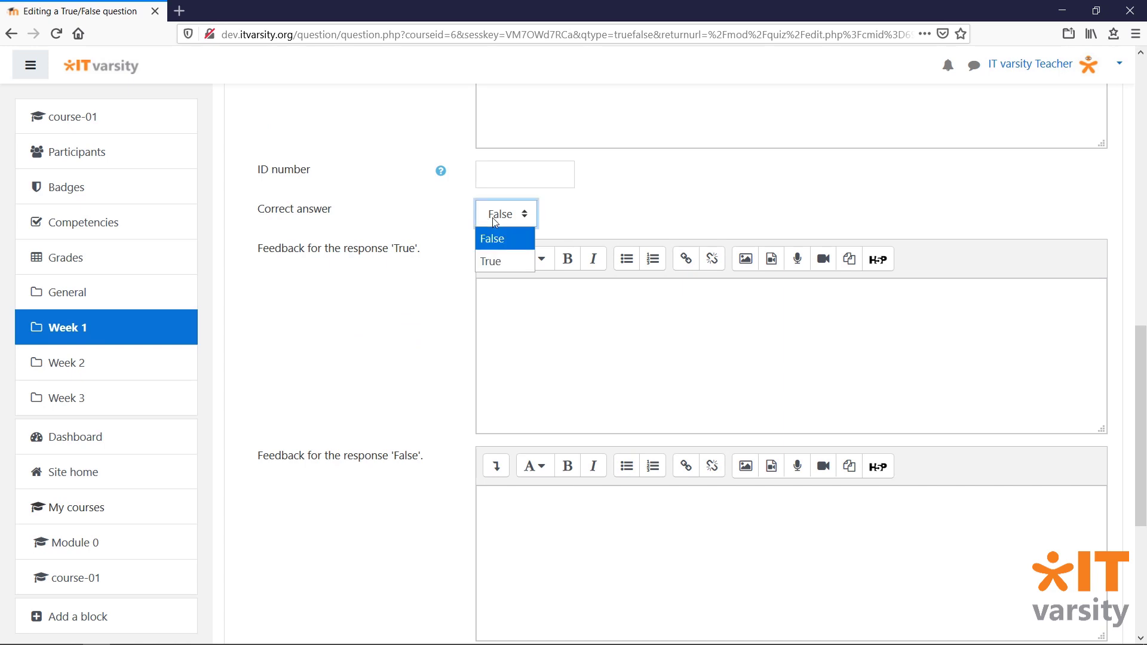
{"action": "left_click", "coordinate": [506, 248]}
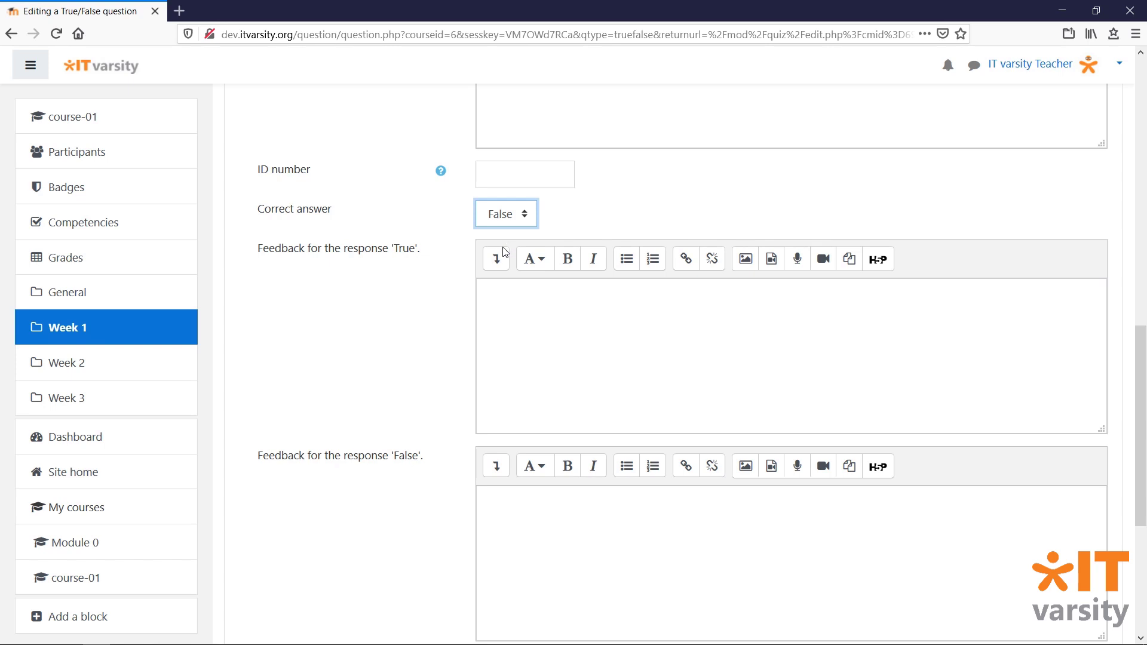
{"action": "scroll", "coordinate": [459, 430], "scroll_direction": "down", "scroll_amount": 1}
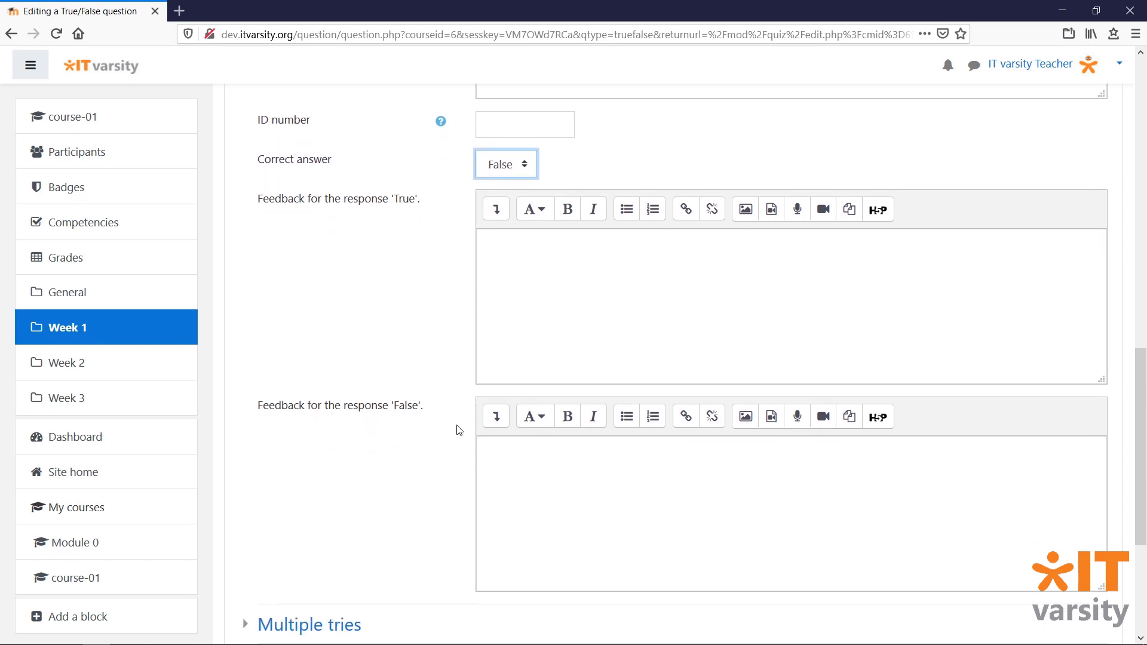
{"action": "scroll", "coordinate": [459, 430], "scroll_direction": "down", "scroll_amount": 5}
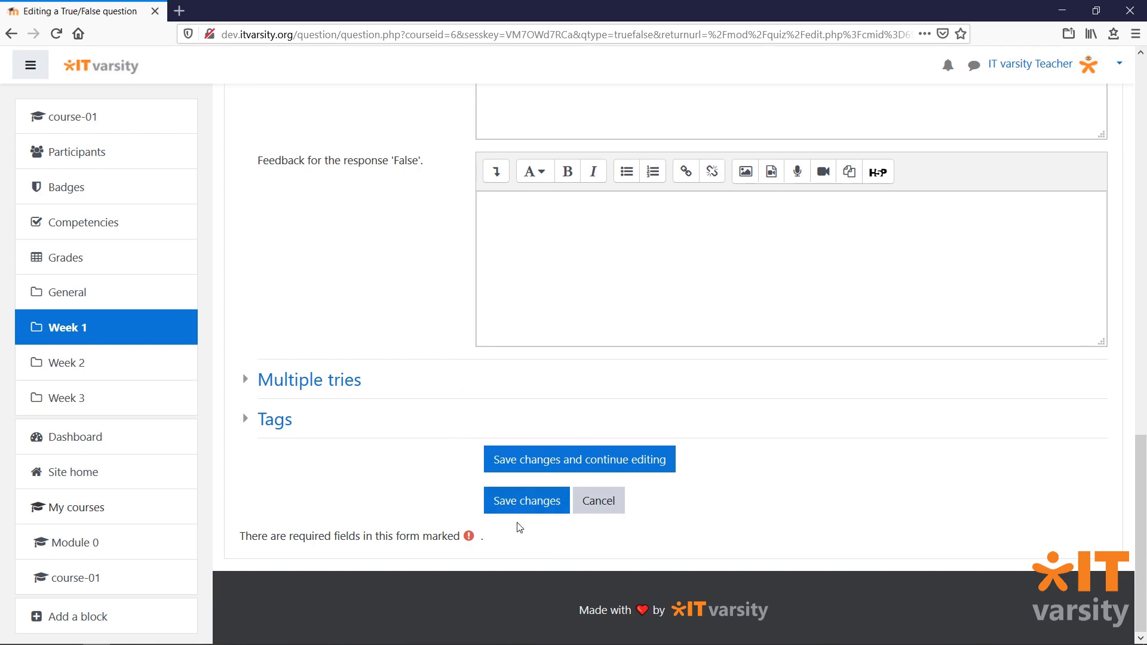
{"action": "left_click", "coordinate": [513, 499]}
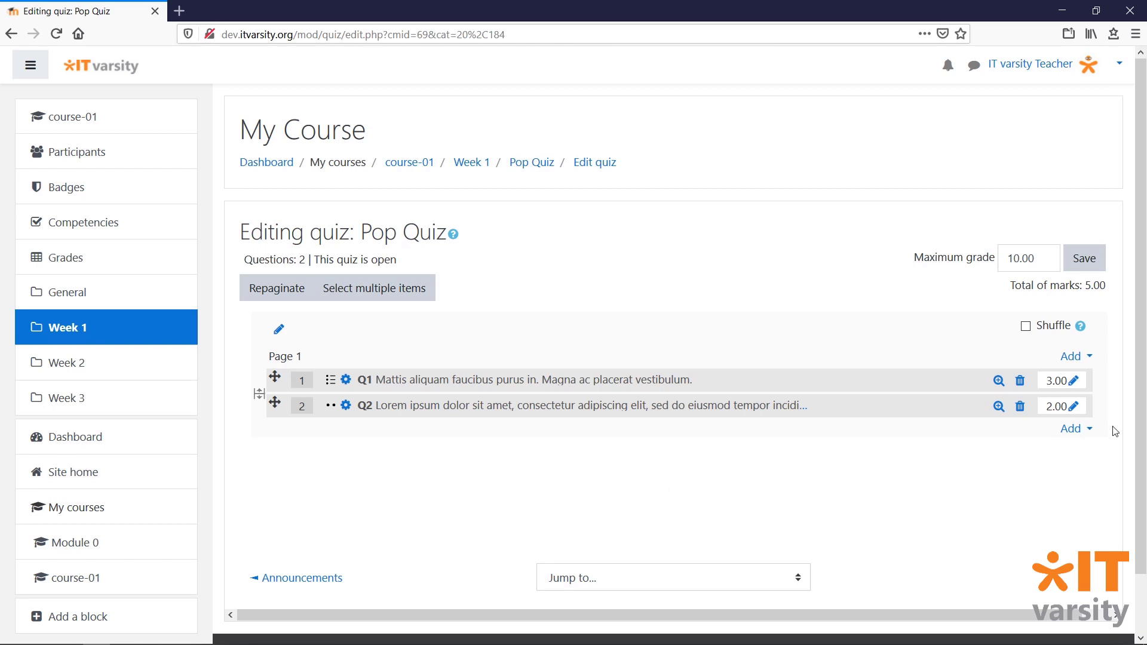
Step: Add a new Essay-type question to Pop Quiz from the question type chooser
{"action": "left_click", "coordinate": [1074, 428]}
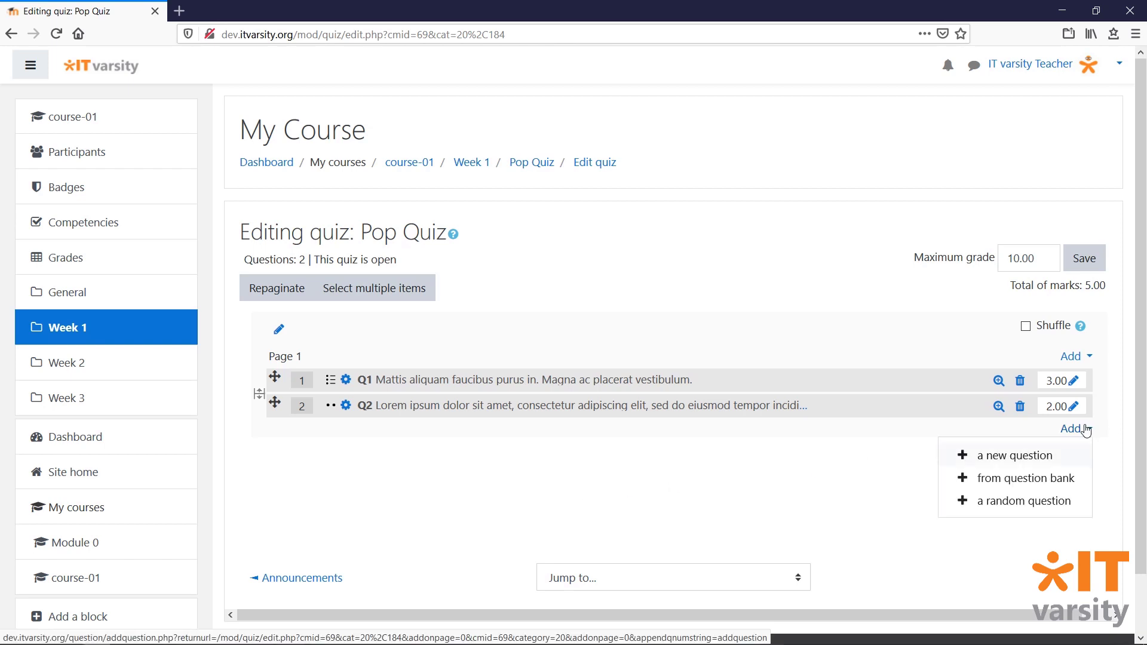
{"action": "left_click", "coordinate": [1052, 456]}
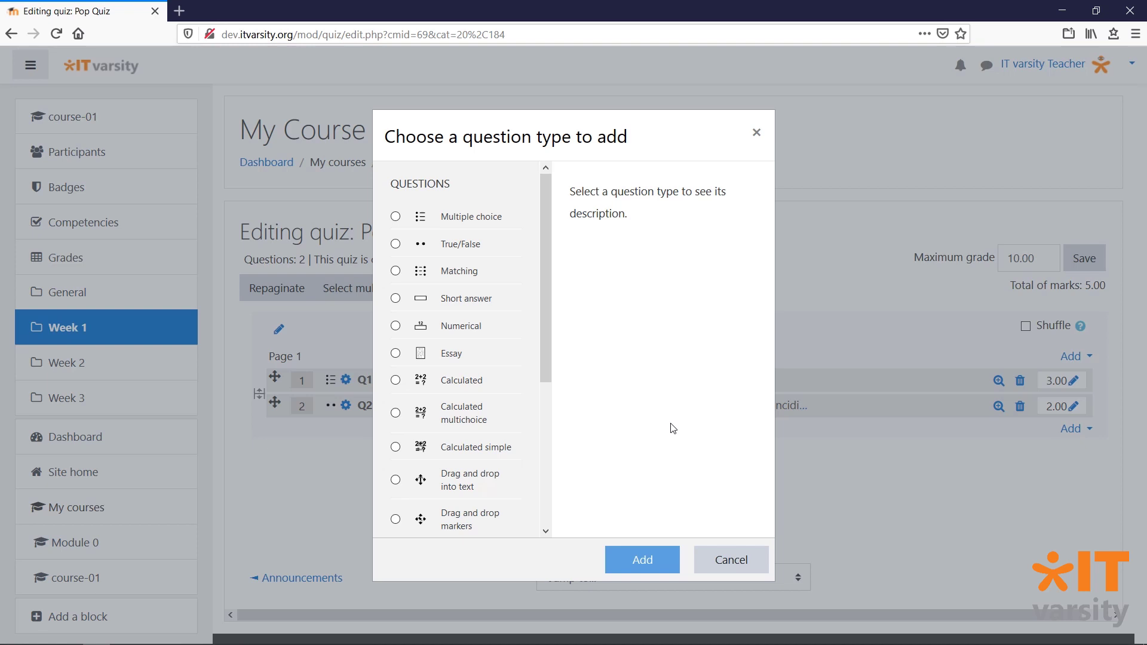
{"action": "left_click", "coordinate": [475, 360]}
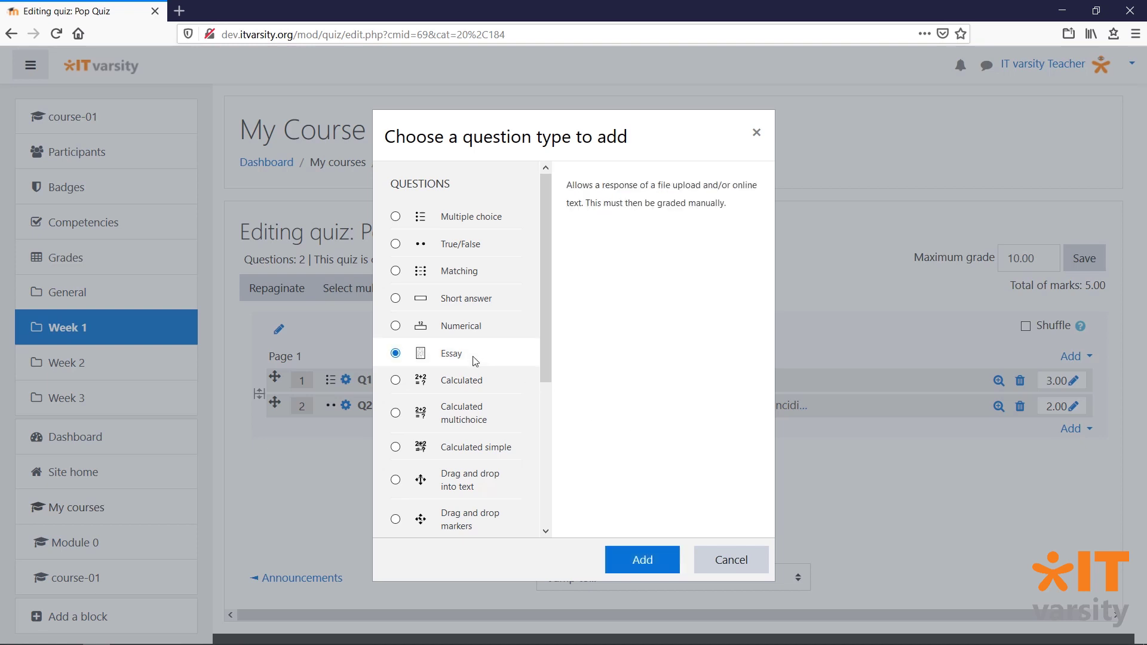
{"action": "left_click", "coordinate": [643, 557]}
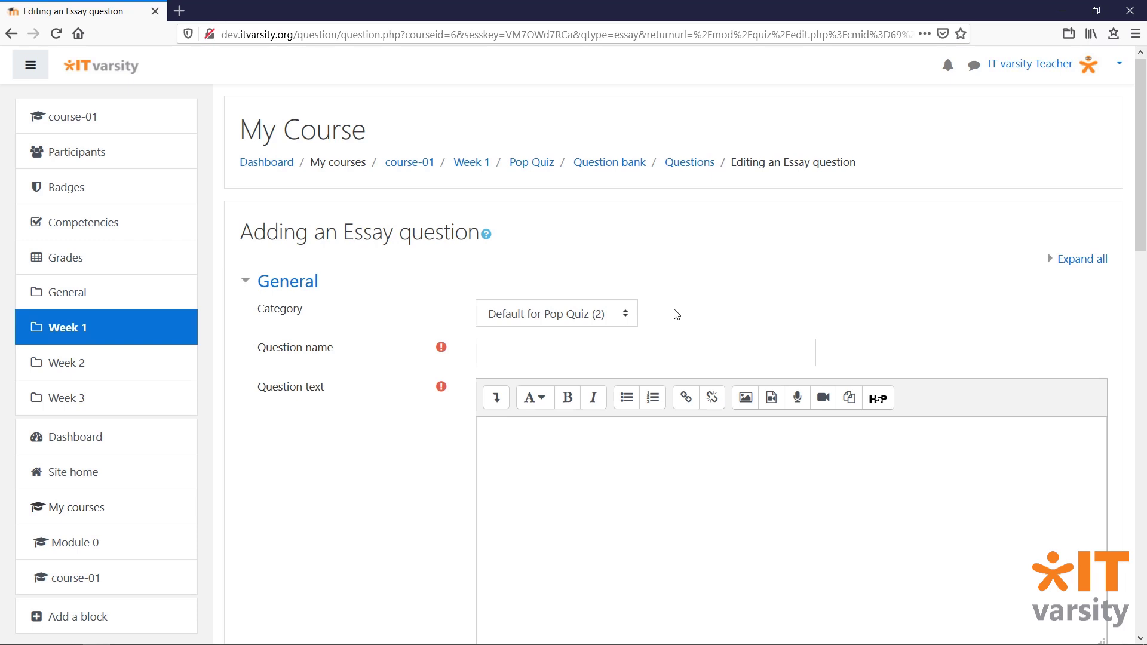
Step: Name the Essay question Q3, paste the lorem ipsum paragraph, and set default mark 5
{"action": "scroll", "coordinate": [677, 314], "scroll_direction": "down", "scroll_amount": 3}
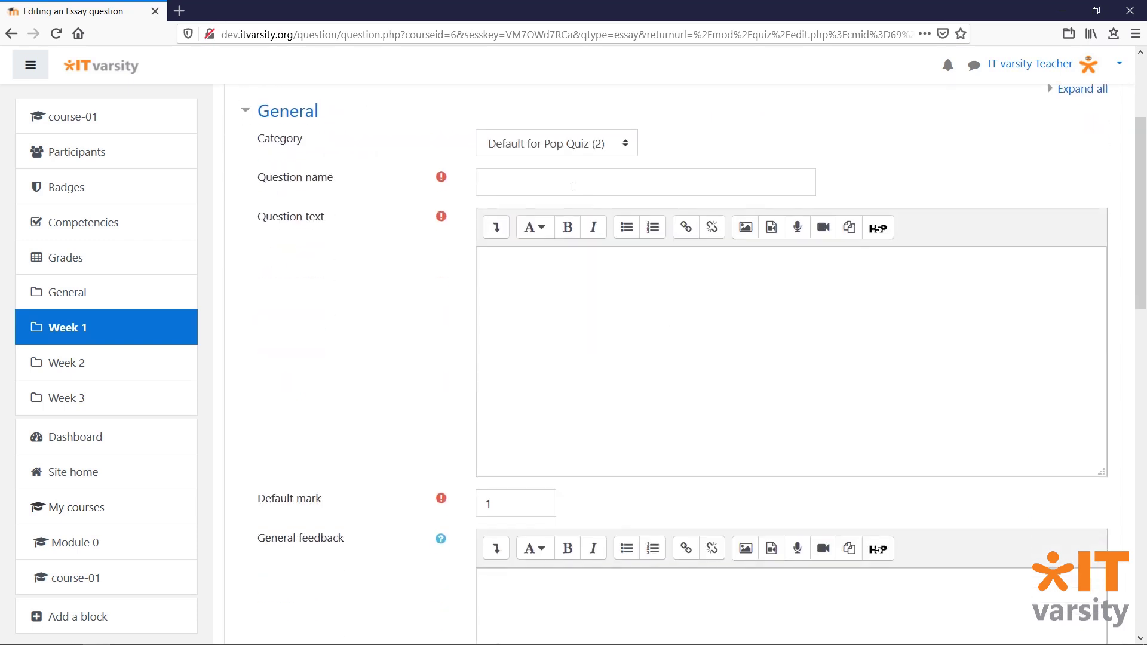
{"action": "left_click", "coordinate": [571, 186]}
{"action": "type", "text": "Q3"}
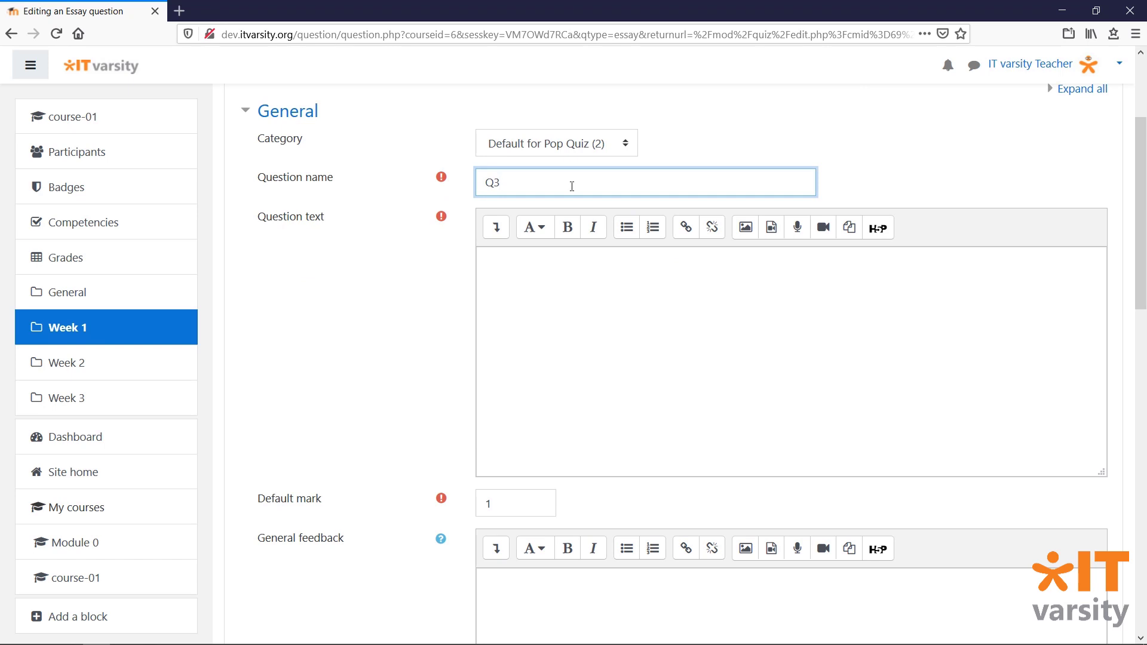
{"action": "scroll", "coordinate": [546, 266], "scroll_direction": "down", "scroll_amount": 1}
{"action": "left_click", "coordinate": [546, 266]}
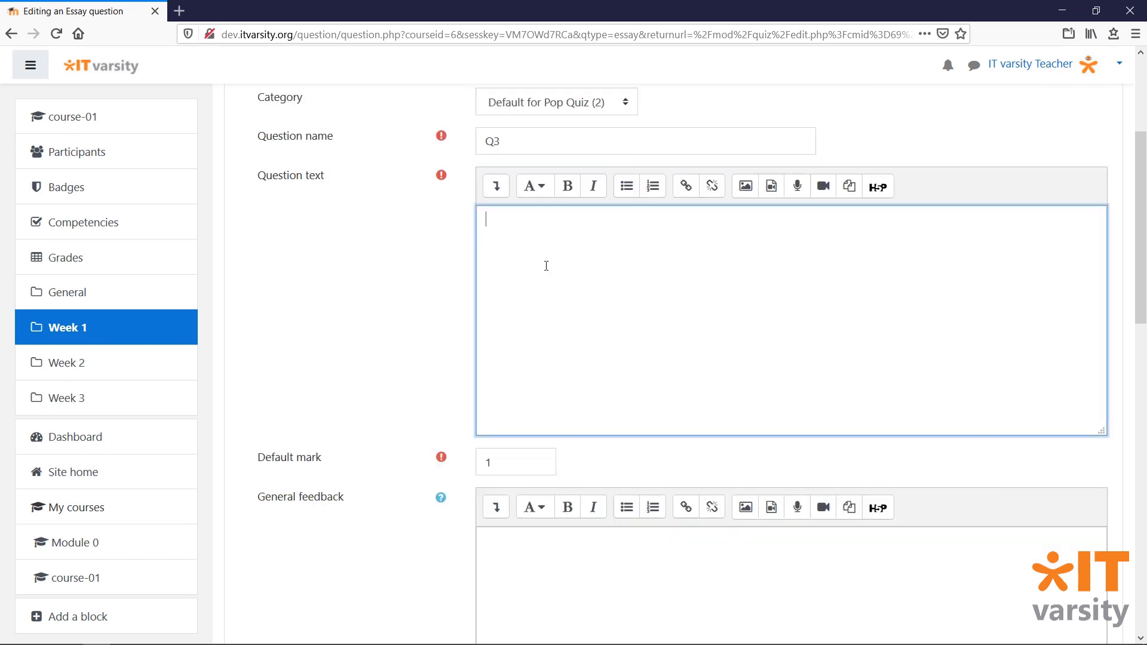
{"action": "type", "text": "Viverra adipiscing at in tellus integer. Ultricies mi quis hendrerit dolor magna eget. Duis at consectetur lorem donec. Nulla aliquet enim tortor at auctor urna. Hendrerit gravida rutrum quisque non tellus orci ac auctor augue. Dis parturient montes nascetur ridiculus mus mauris vitae ultricies leo. Blandit libero volutpat sed cras ornare arcu dui vivamus. Orci sagittis eu volutpat odio facilisis. Donec pretium vulputate sapien nec sagittis aliquam. In dictum non consectetur a erat nam. Eu feugiat pretium nibh ipsum consequat nisl vel pretium. Consectetur a erat nam at. Diam maecenas sed enim ut sem viverra. Quis imperdiet massa tincidunt nunc pulvinar sapien. Bibendum arcu vitae elementum curabitur vitae nunc sed velit dignissim. Tristique senectus et netus et malesuada fames ac turpis. Venenatis urna cursus eget nunc. A condimentum vitae sapien pellentesque. In tellus integer feugiat scelerisque varius morbi. Lorem mollis aliquam ut porttitor leo."}
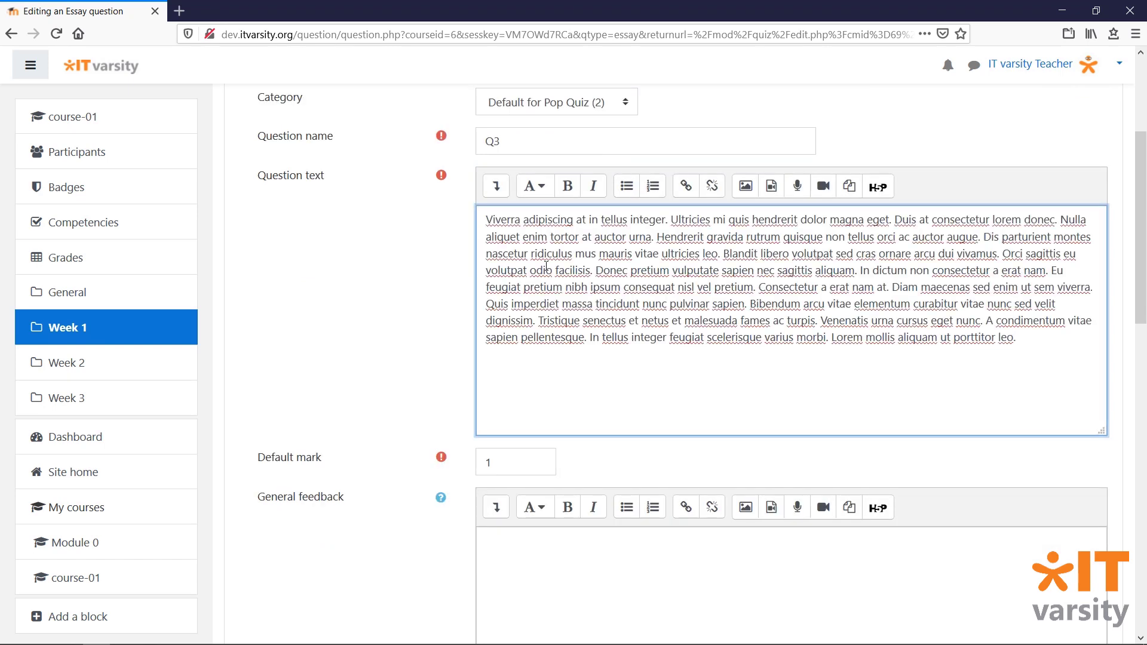
{"action": "scroll", "coordinate": [546, 266], "scroll_direction": "down", "scroll_amount": 3}
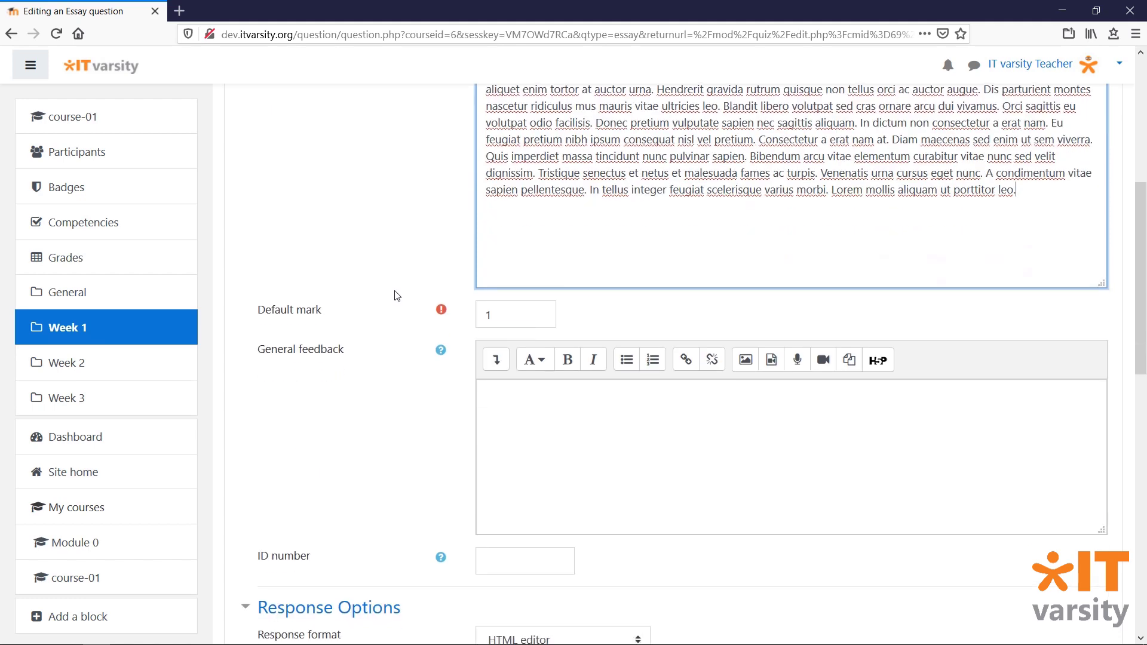
{"action": "key", "text": "Tab"}
{"action": "type", "text": "5"}
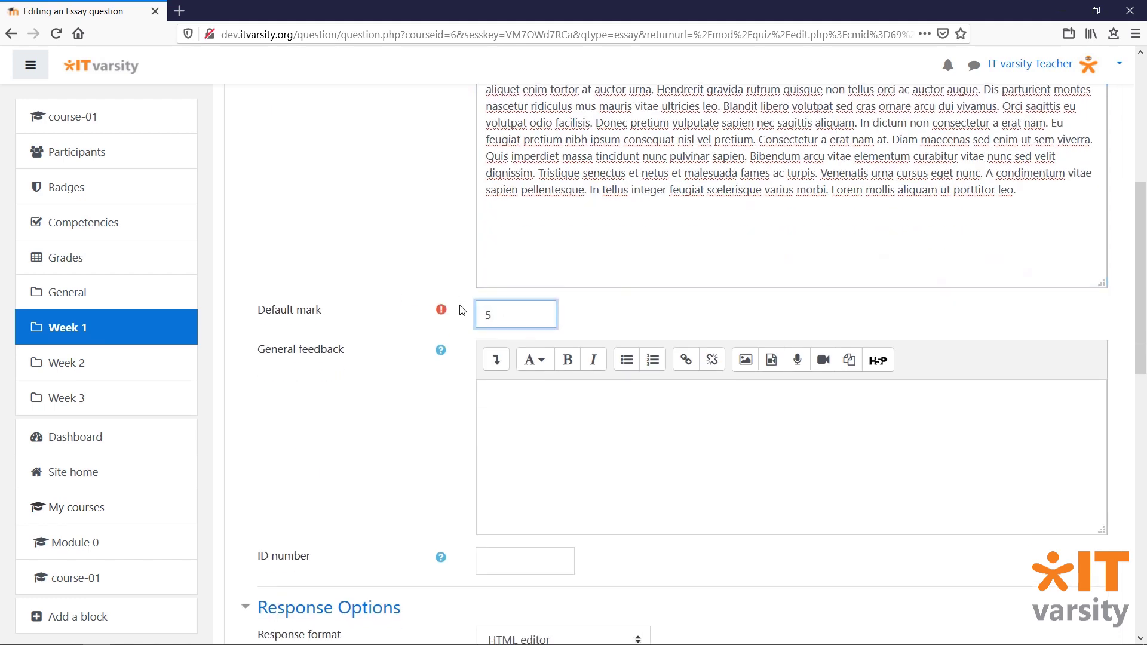
{"action": "scroll", "coordinate": [462, 310], "scroll_direction": "down", "scroll_amount": 8}
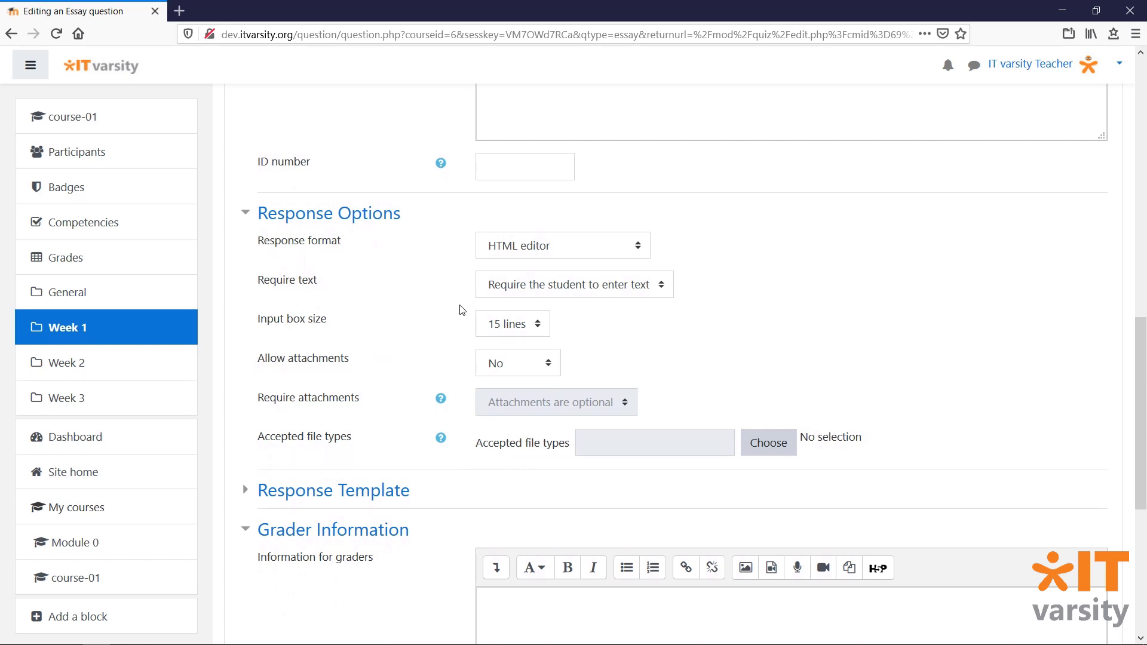
Step: Set Q3's response format to Plain text
{"action": "left_click", "coordinate": [645, 250]}
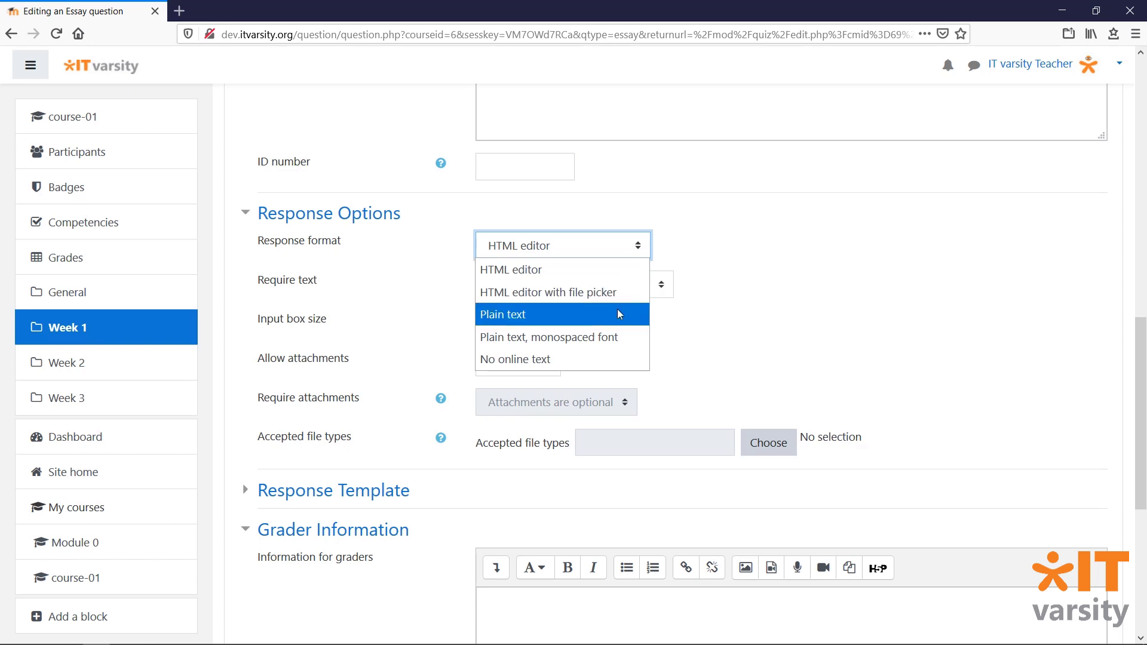
{"action": "left_click", "coordinate": [729, 253]}
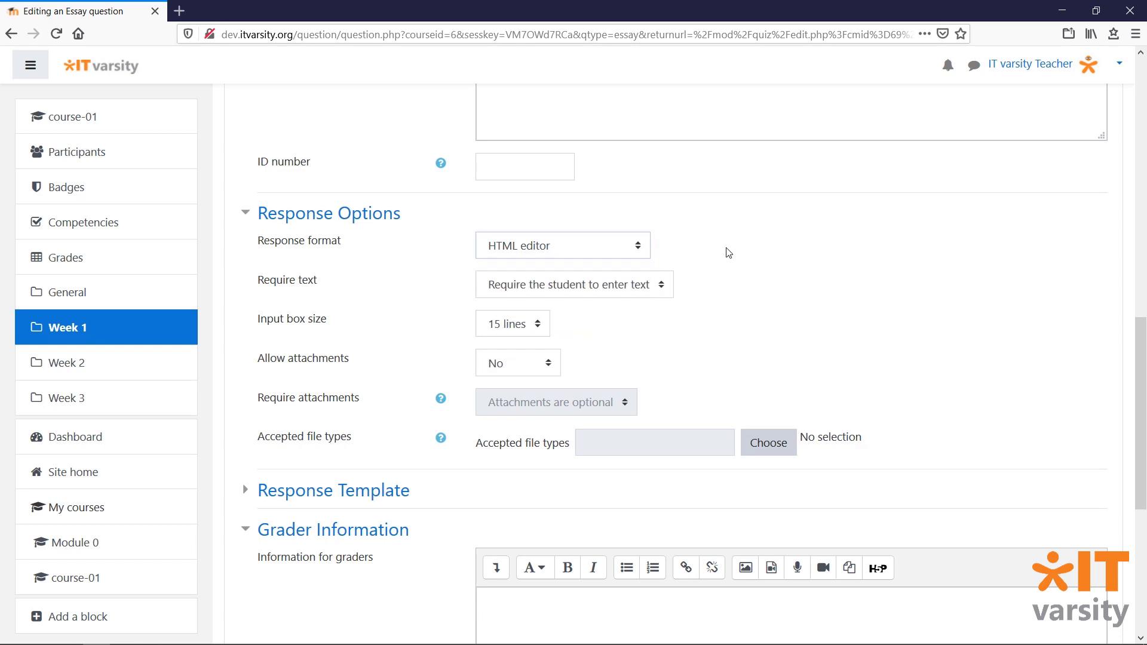
{"action": "scroll", "coordinate": [728, 253], "scroll_direction": "up", "scroll_amount": 4}
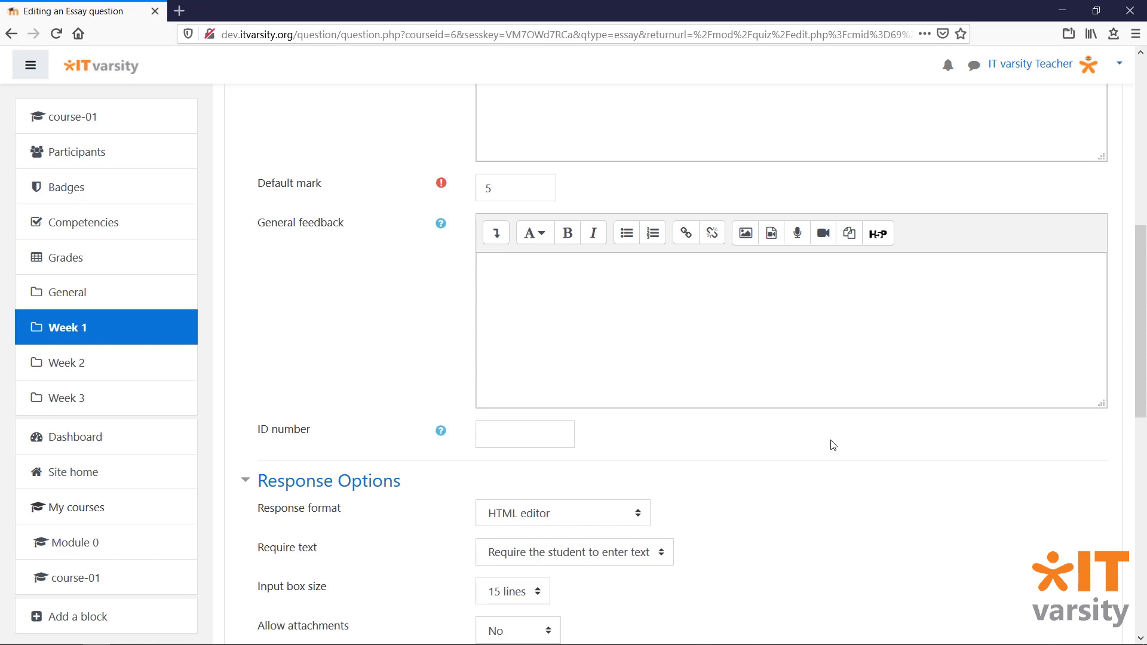
{"action": "scroll", "coordinate": [833, 444], "scroll_direction": "down", "scroll_amount": 3}
{"action": "left_click", "coordinate": [642, 408]}
{"action": "left_click", "coordinate": [599, 474]}
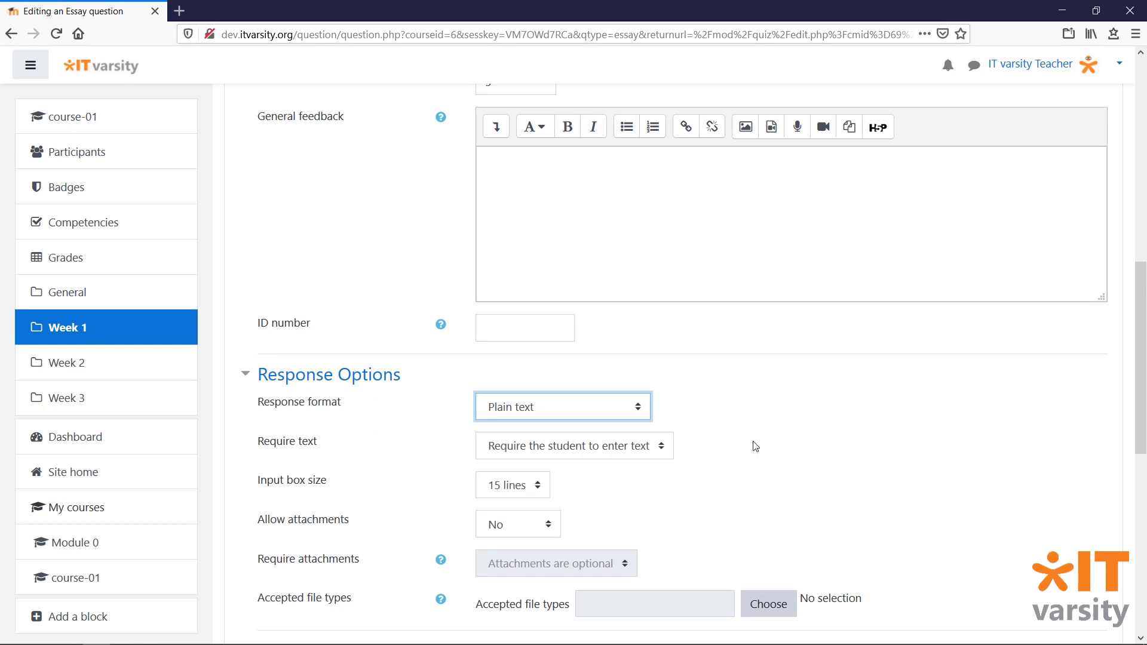
{"action": "scroll", "coordinate": [755, 447], "scroll_direction": "down", "scroll_amount": 2}
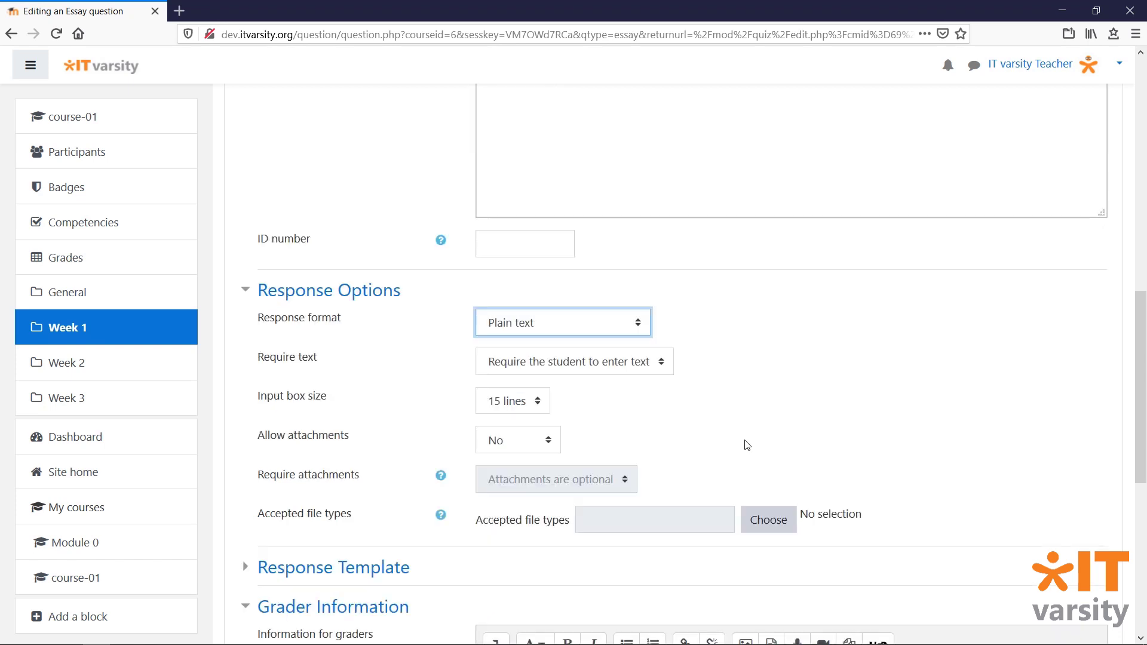
Step: Keep 'Require the student to enter text' and a 15-line input box
{"action": "left_click", "coordinate": [634, 365]}
{"action": "left_click", "coordinate": [635, 366]}
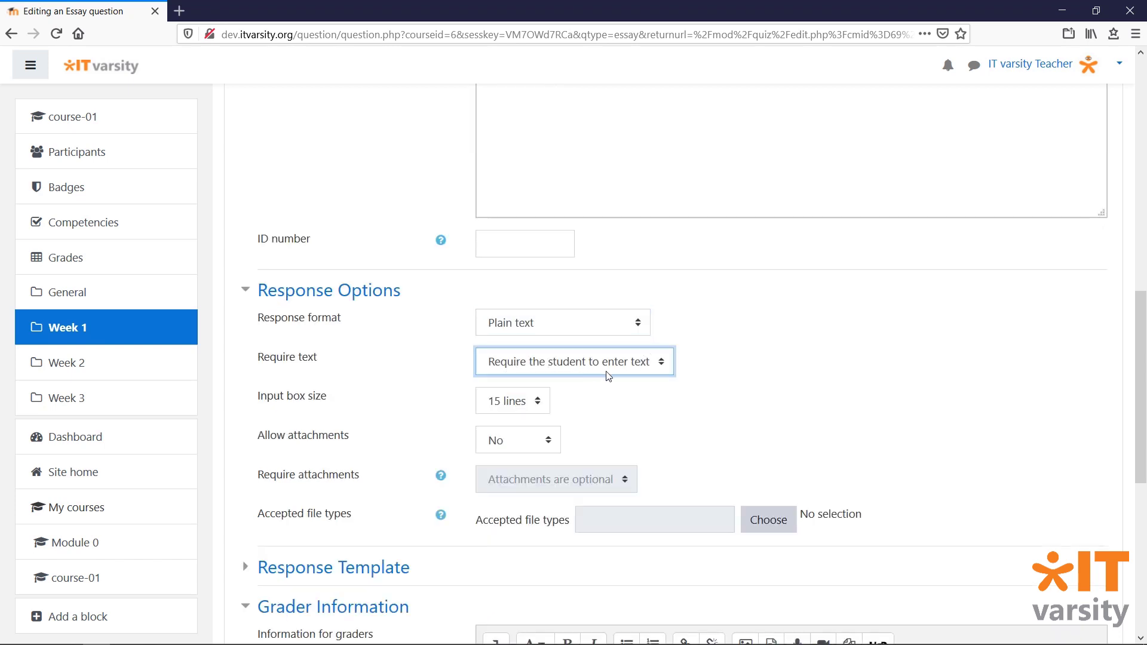
{"action": "scroll", "coordinate": [628, 385], "scroll_direction": "down", "scroll_amount": 1}
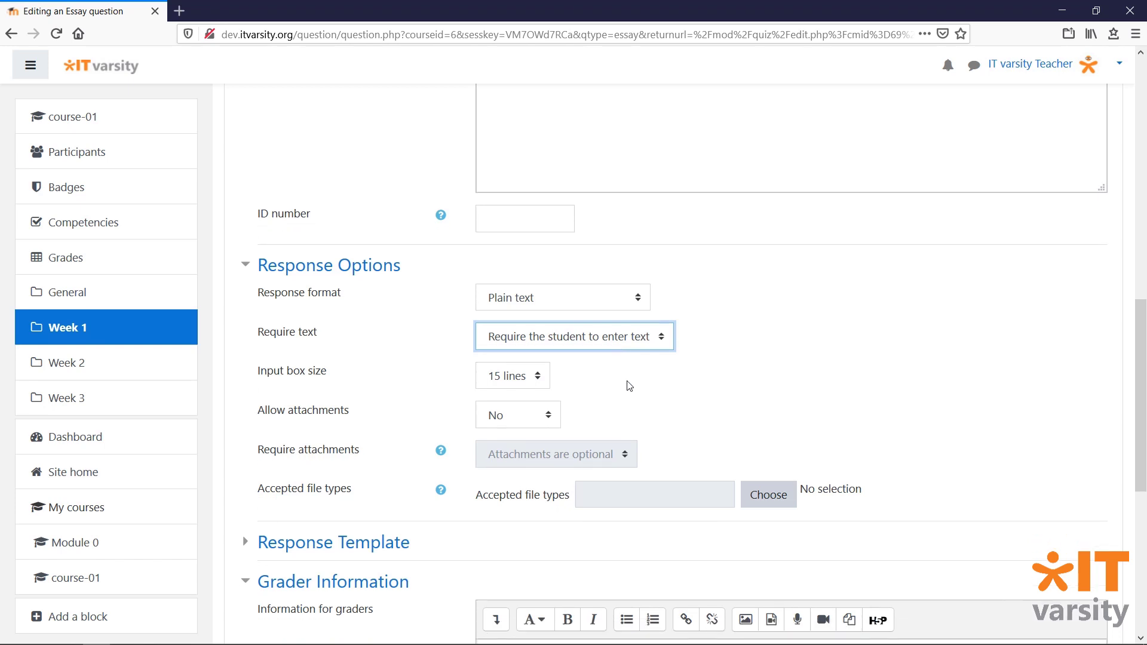
{"action": "left_click", "coordinate": [537, 384]}
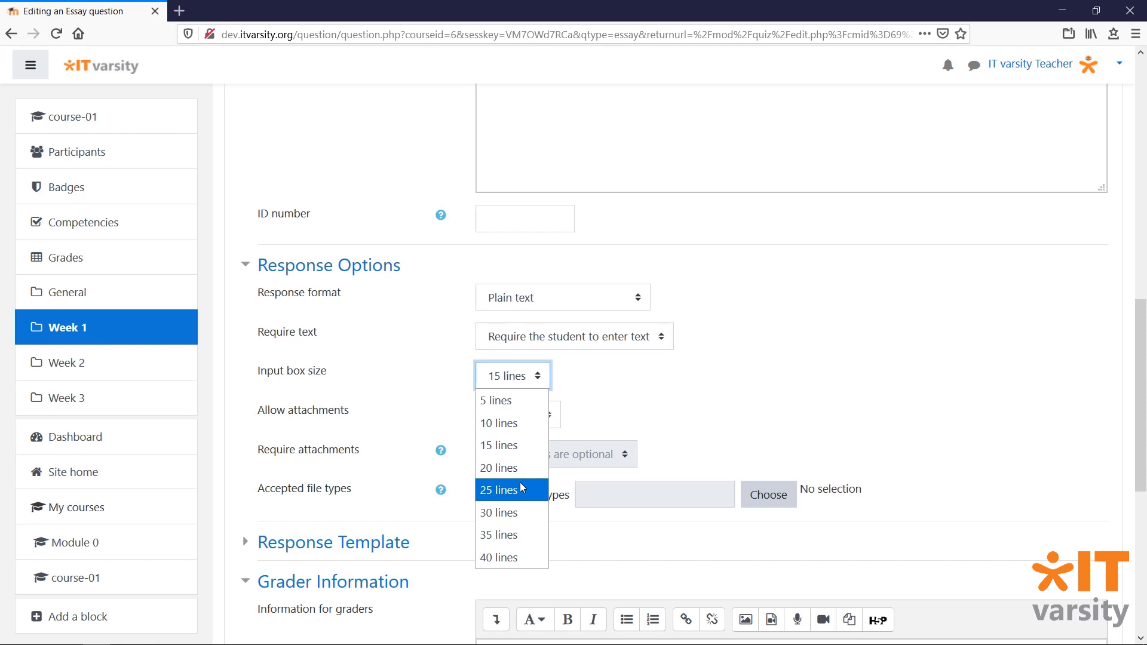
{"action": "left_click", "coordinate": [514, 445]}
{"action": "scroll", "coordinate": [662, 390], "scroll_direction": "down", "scroll_amount": 2}
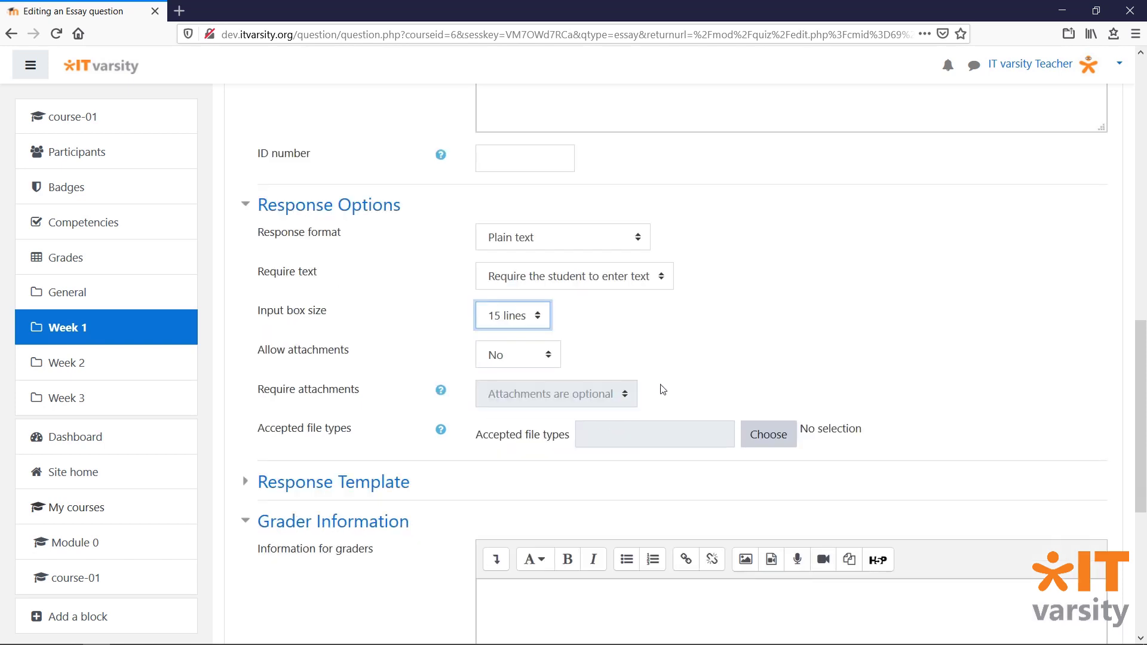
Step: Expand Q3's Response Template section and scroll to the form's save options
{"action": "scroll", "coordinate": [662, 389], "scroll_direction": "down", "scroll_amount": 3}
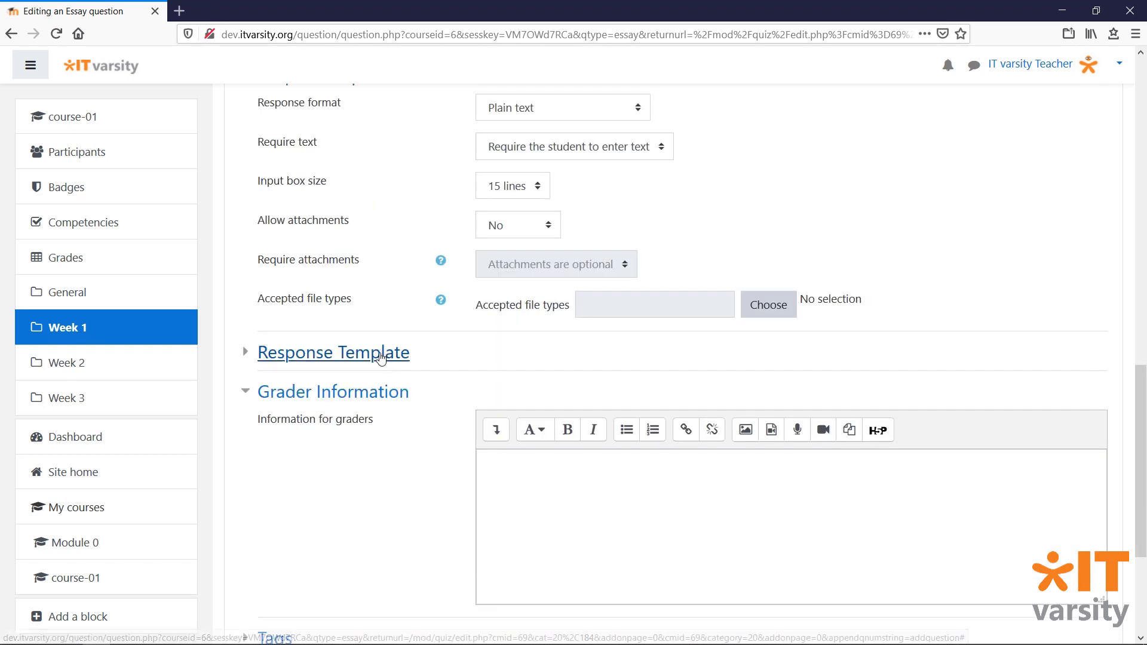
{"action": "left_click", "coordinate": [333, 352]}
{"action": "scroll", "coordinate": [430, 416], "scroll_direction": "down", "scroll_amount": 3}
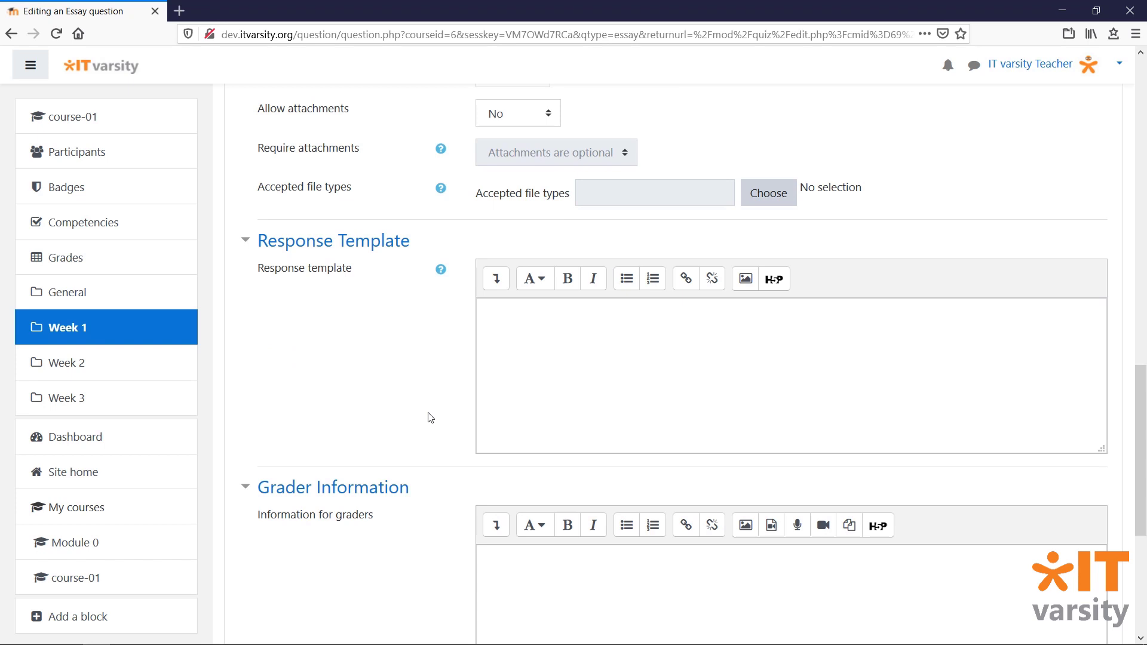
{"action": "scroll", "coordinate": [430, 416], "scroll_direction": "down", "scroll_amount": 5}
{"action": "scroll", "coordinate": [430, 417], "scroll_direction": "down", "scroll_amount": 1}
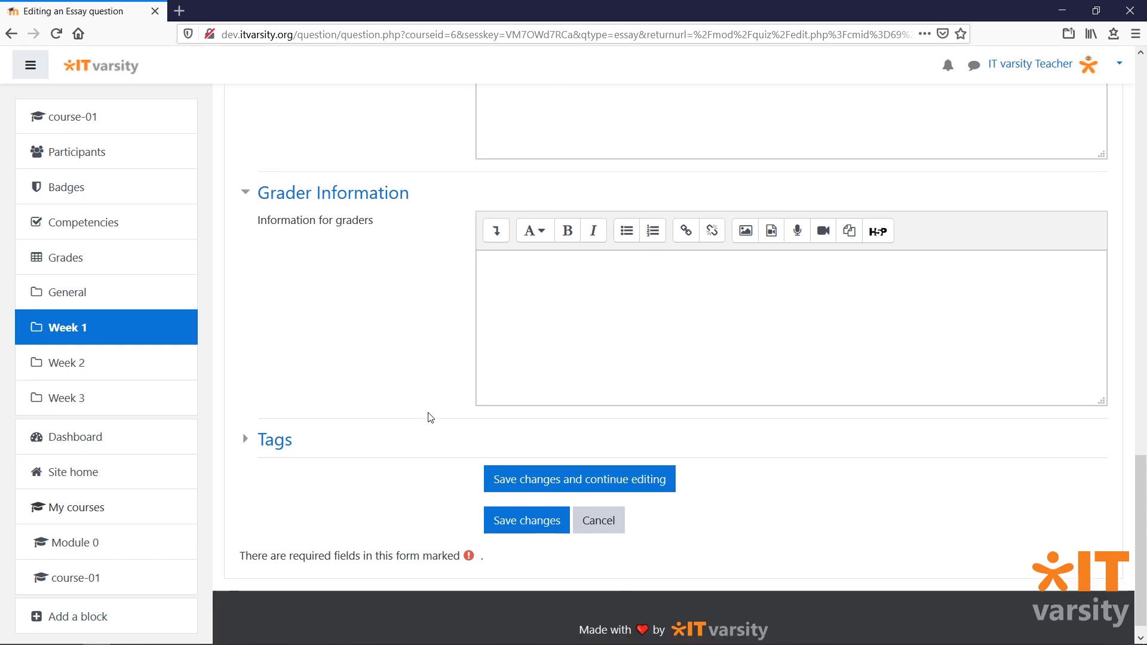